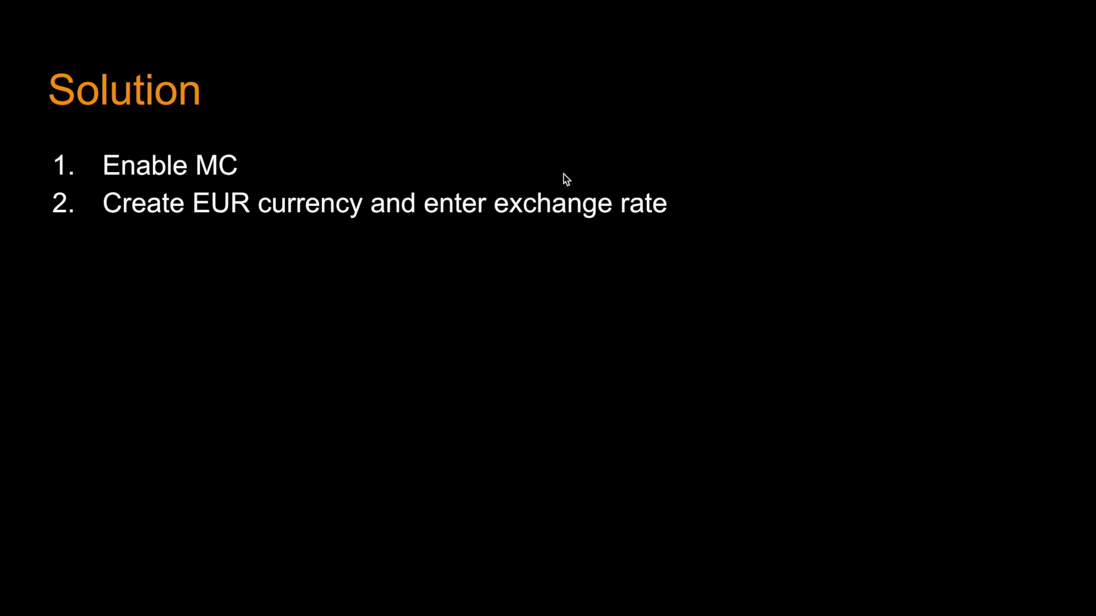
Exit the Google Slides 'Solution' slideshow and switch to the Salesforce Setup home page tab.
key(Escape)
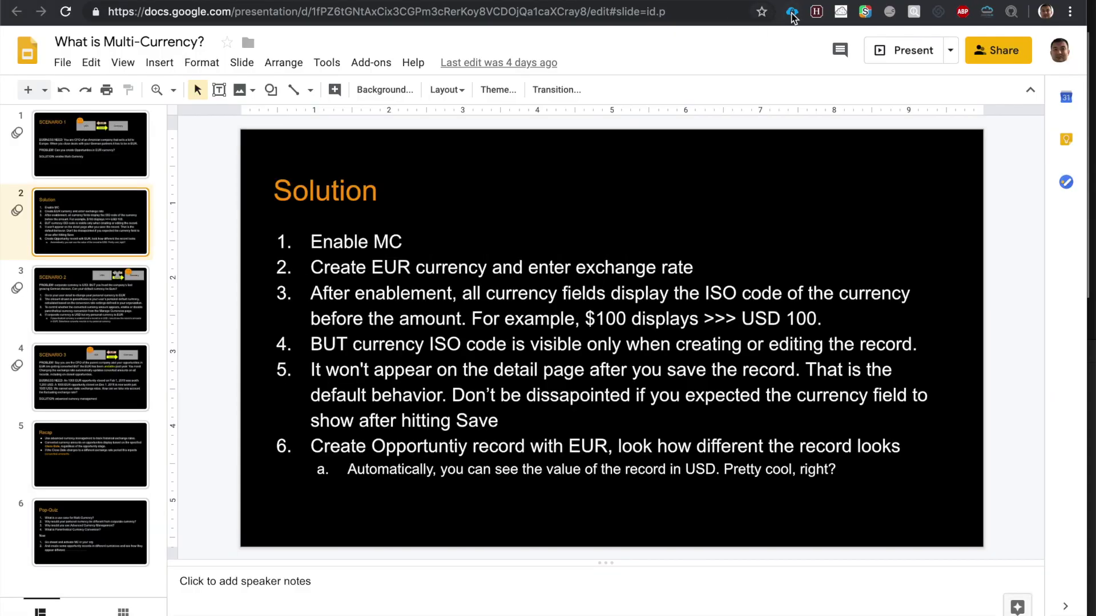
key(ctrl+Tab)
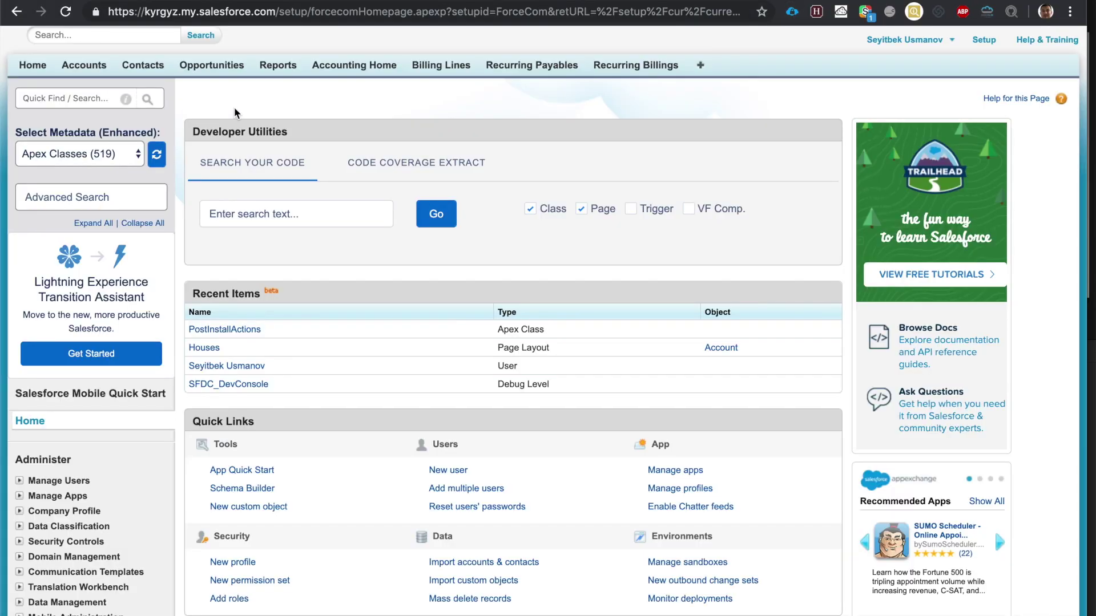
Find 'company' in Quick Find and open the Company Information page.
click(64, 98)
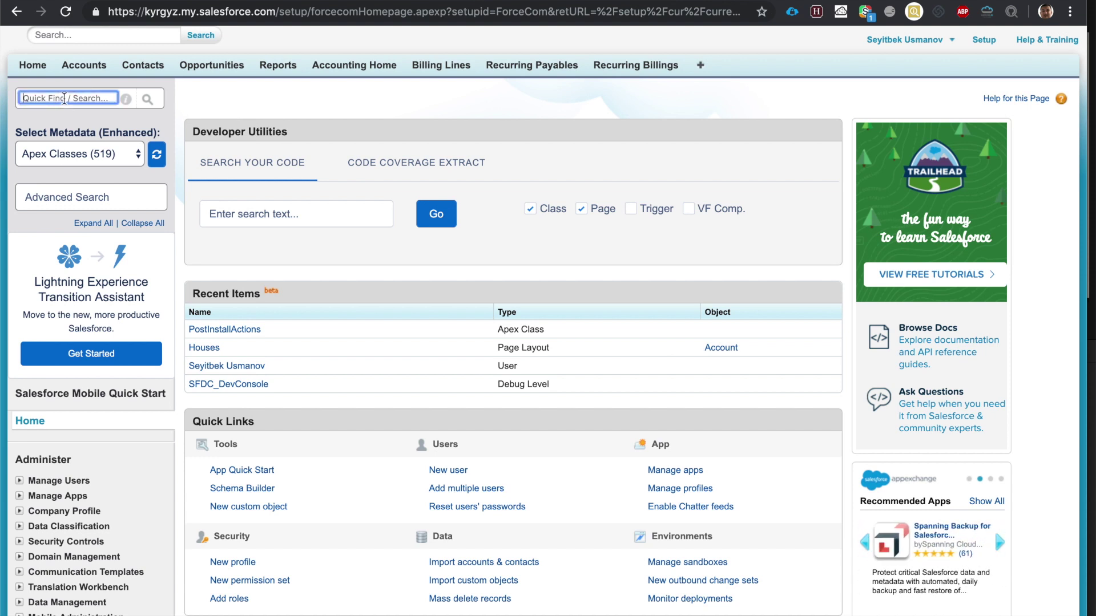
text(companh)
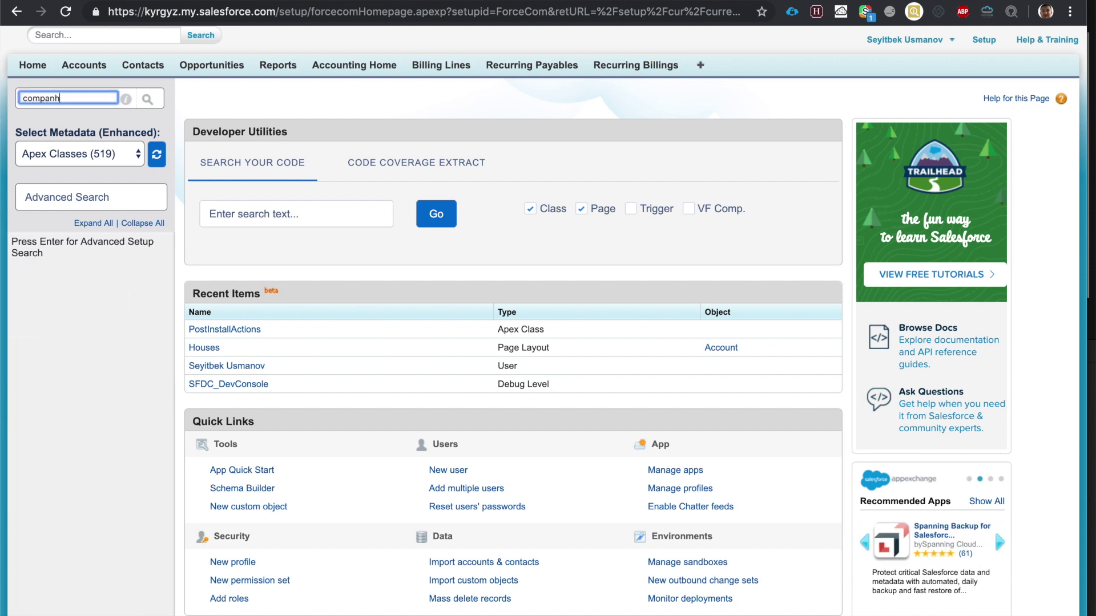
key(BackSpace)
click(101, 303)
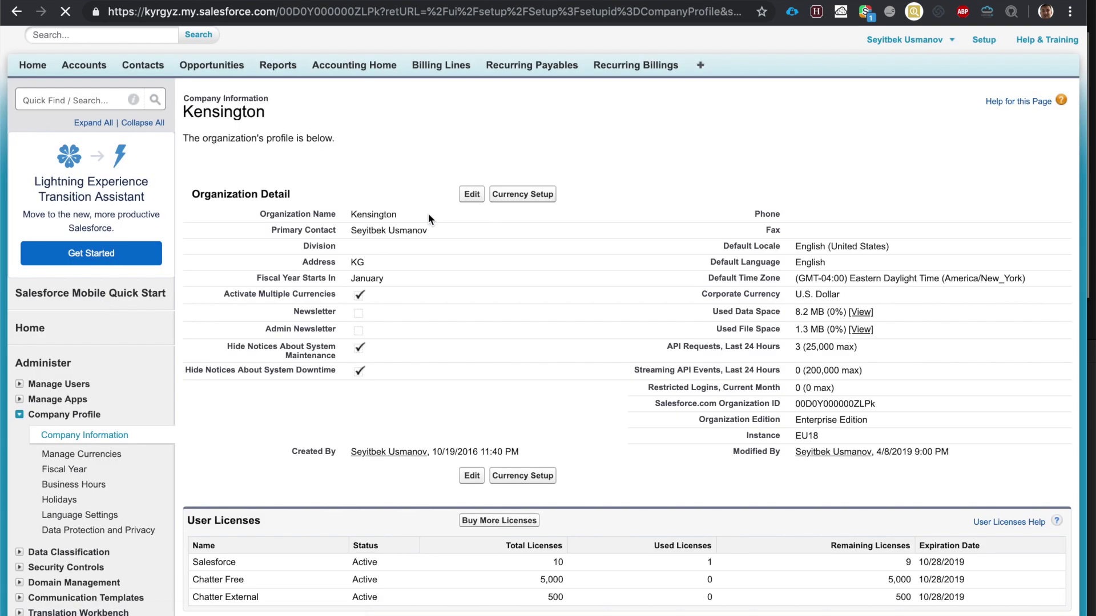
Check Activate Multiple Currencies on the organization profile and save it.
click(471, 195)
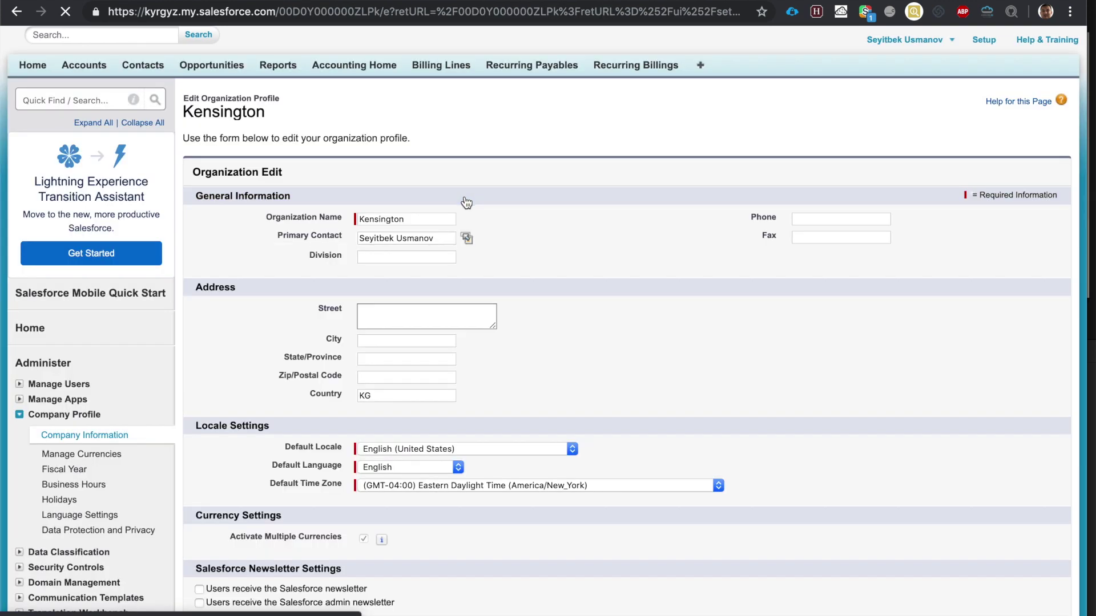
scroll(400, 447, down, 3)
drag(229, 446, 349, 450)
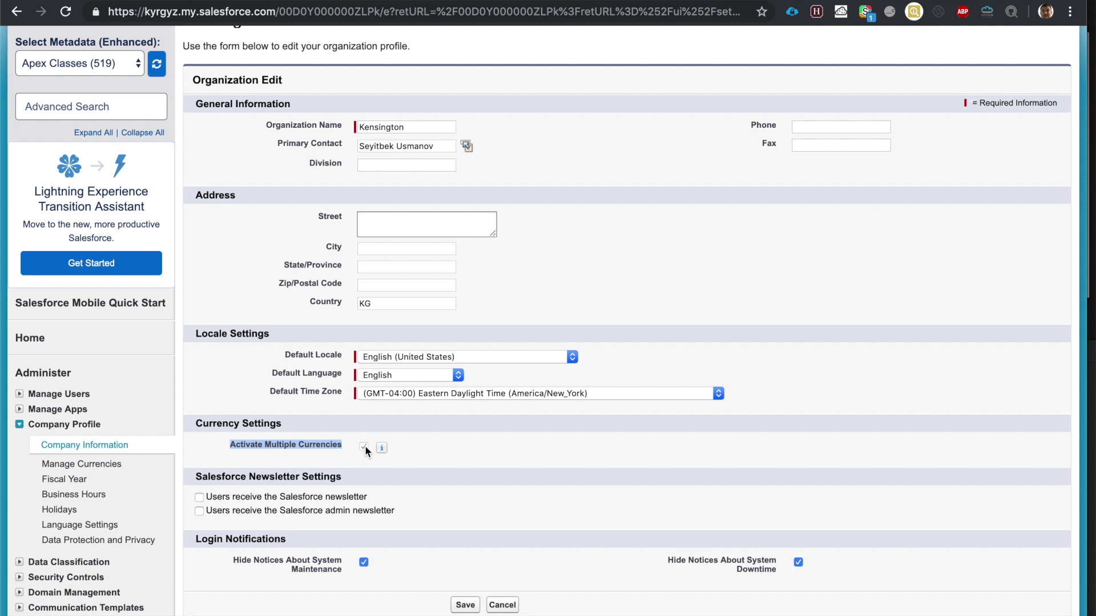
scroll(365, 445, down, 1)
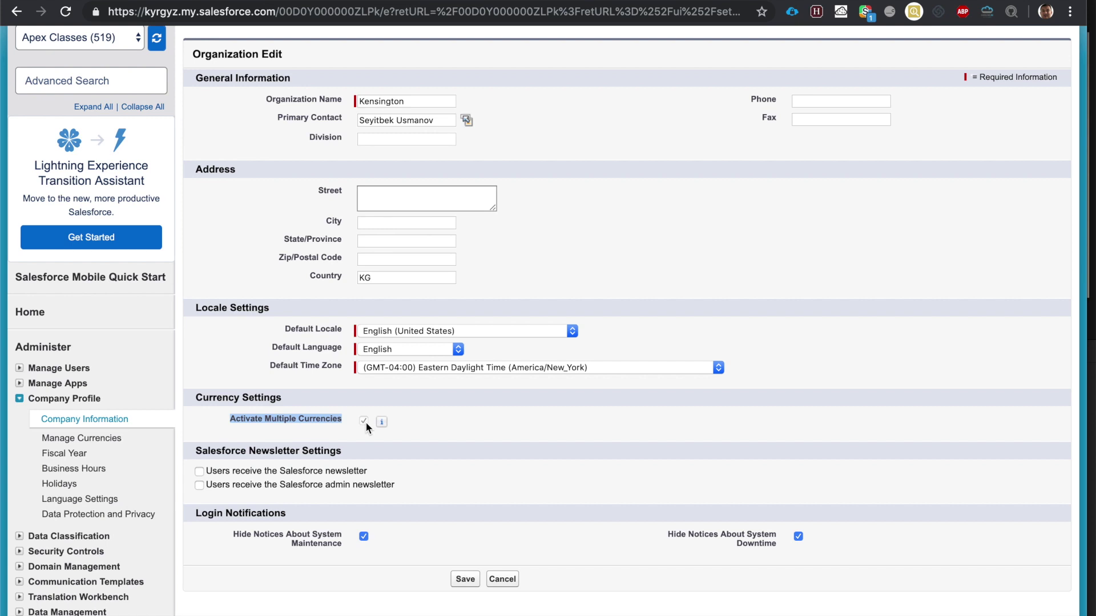
scroll(366, 422, down, 1)
click(466, 569)
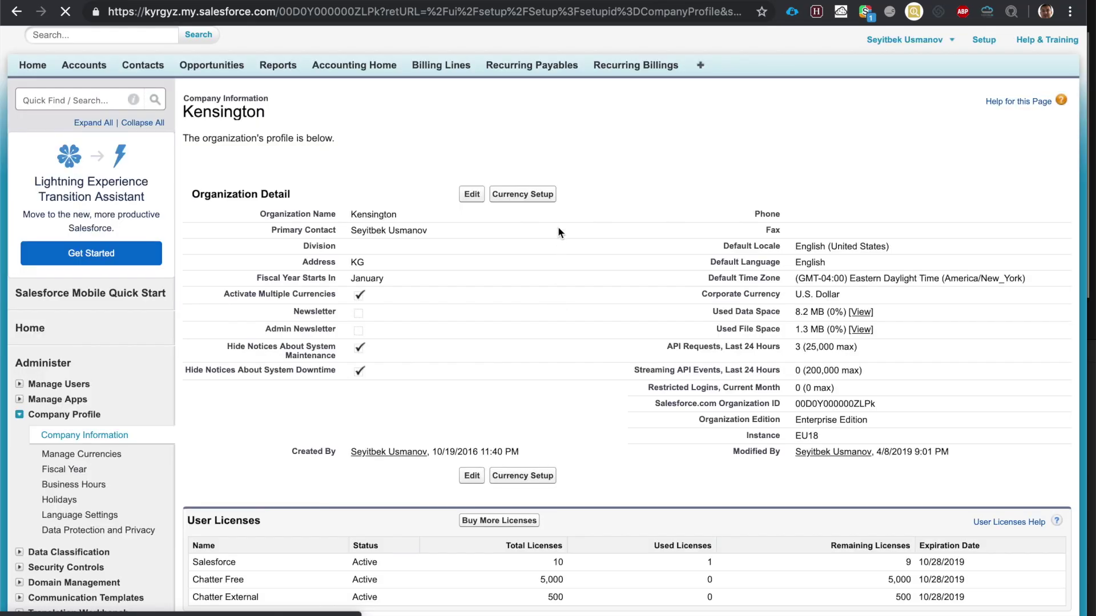
Open Currency Setup, browse the new currency types, then cancel without adding one.
click(544, 203)
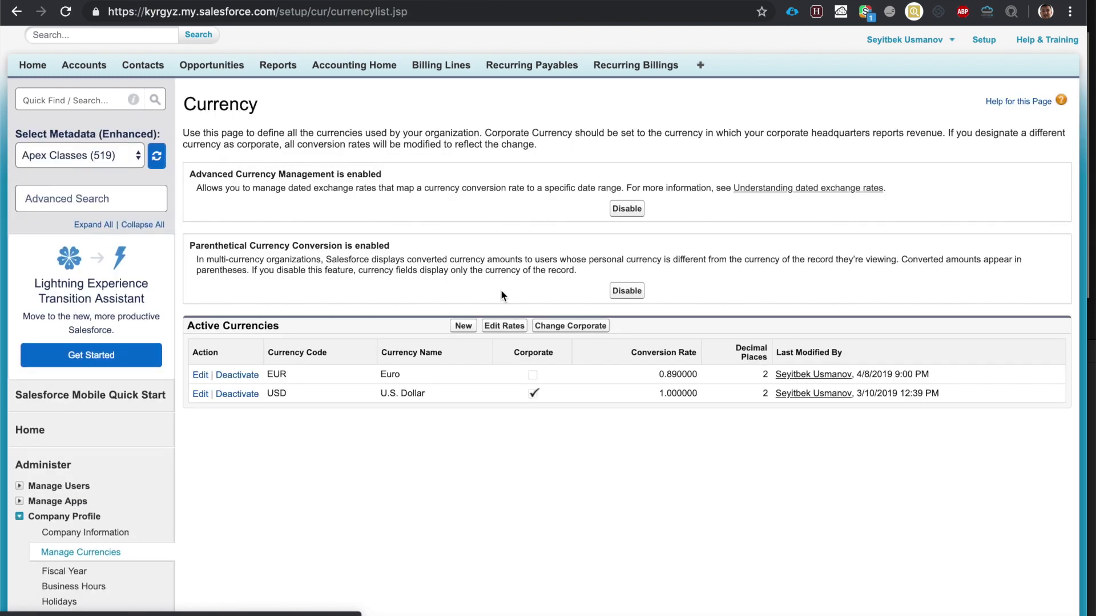
click(469, 329)
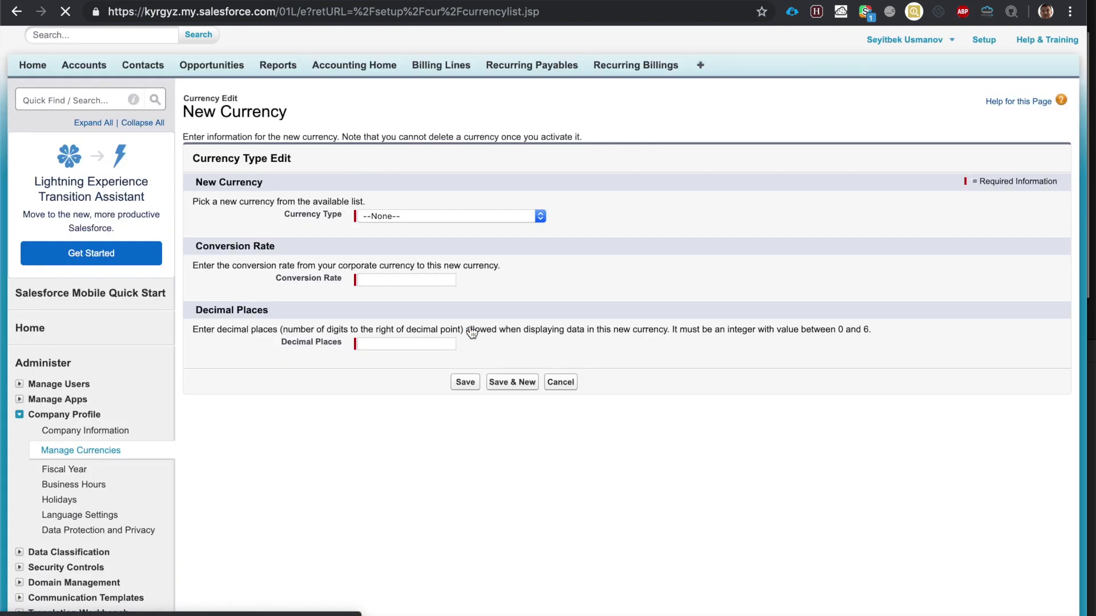
click(458, 216)
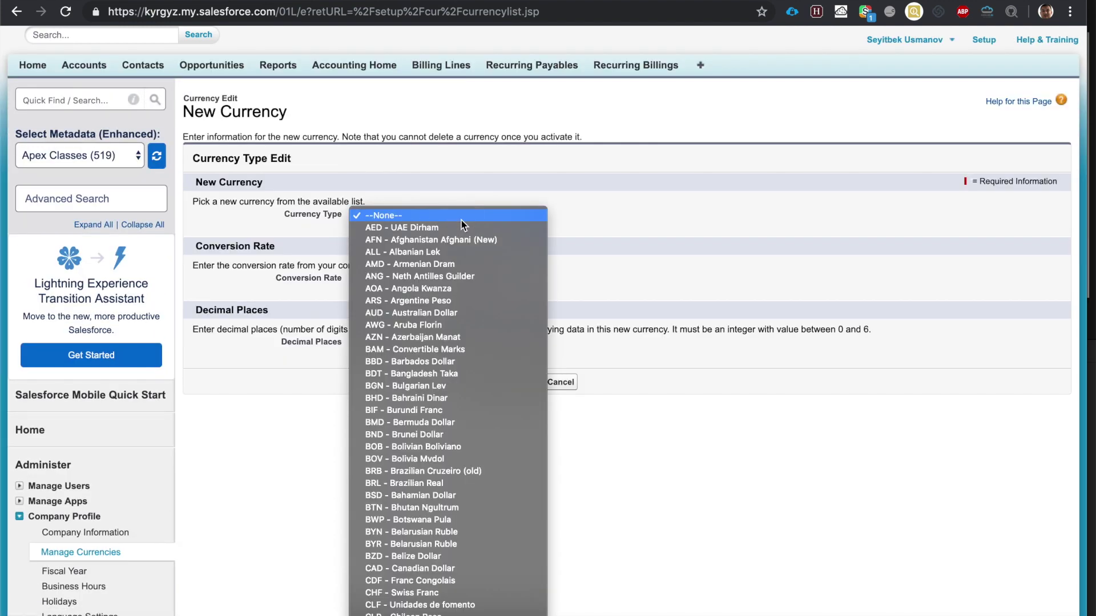
scroll(457, 399, down, 5)
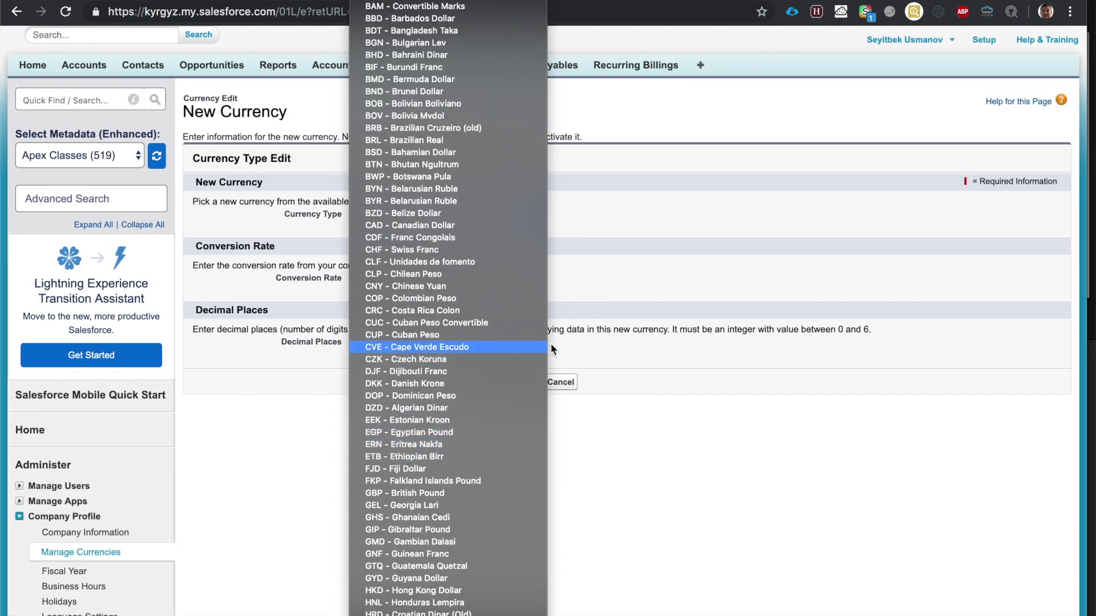
click(568, 334)
click(561, 382)
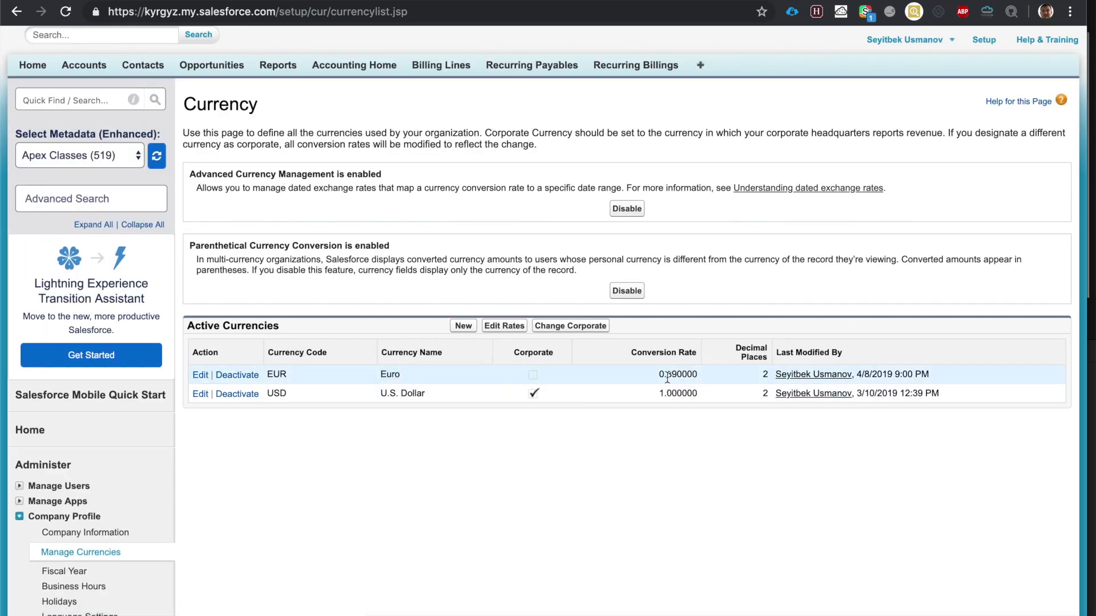
Highlight the EUR 0.890000 and USD 1.000000 conversion rates in the currency list.
mouse_move(667, 376)
mouse_down()
mouse_move(697, 374)
mouse_move(657, 394)
mouse_move(667, 393)
mouse_up()
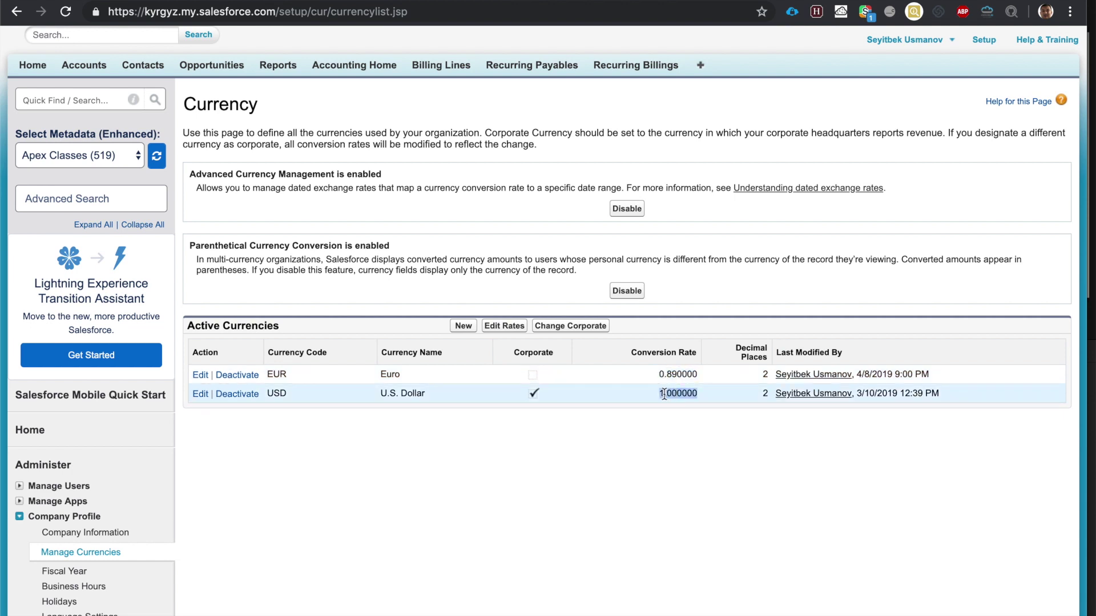
scroll(255, 211, up, 1)
click(255, 211)
scroll(254, 211, down, 1)
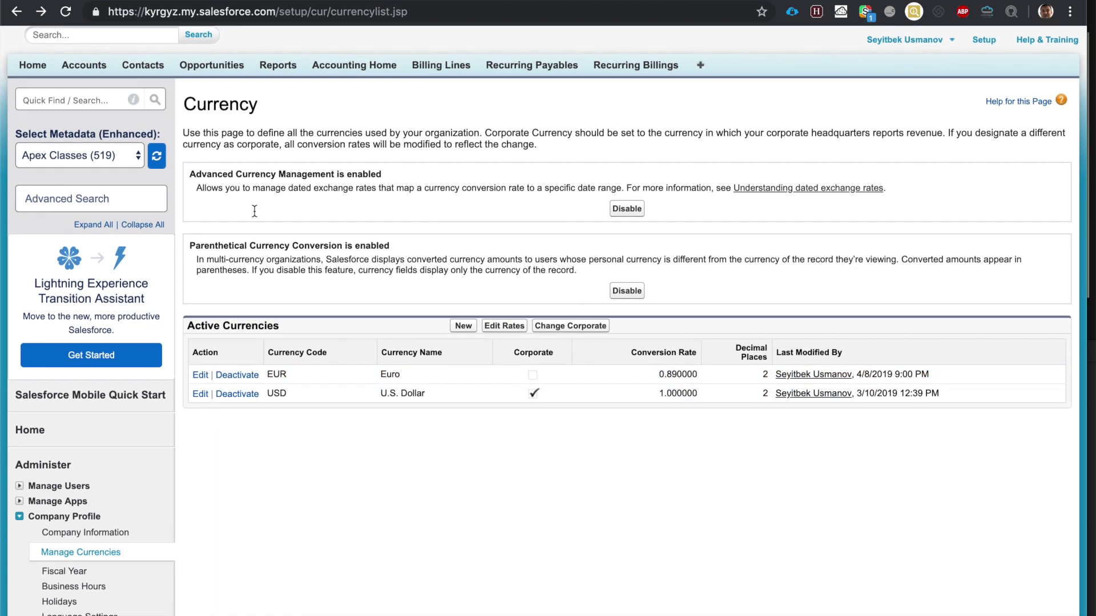
Start a new opportunity named 'BIG SALE' for the account Master House.
click(222, 69)
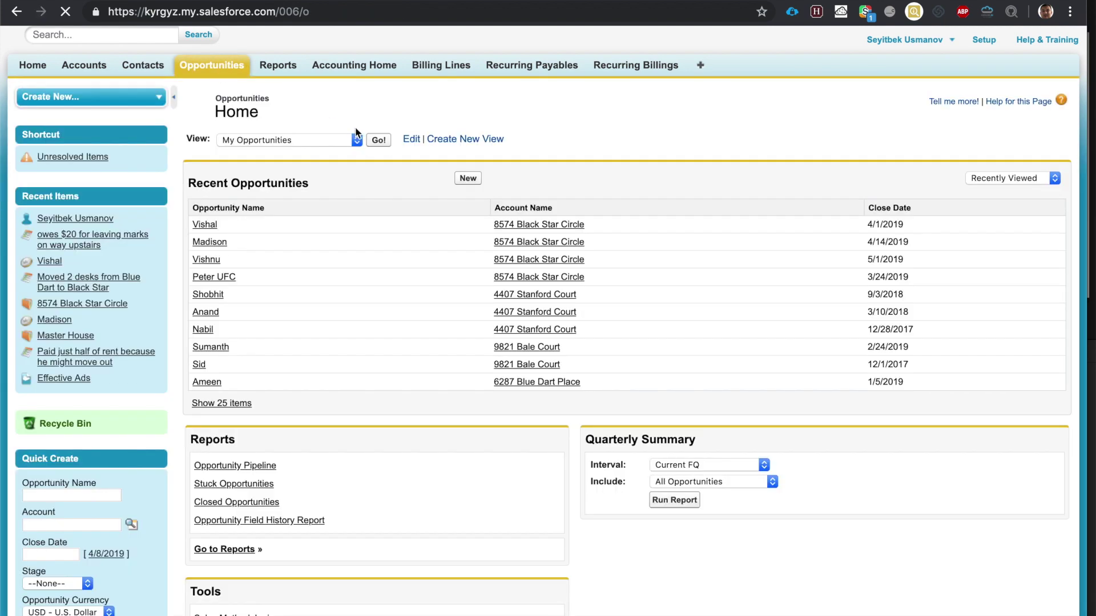
click(468, 179)
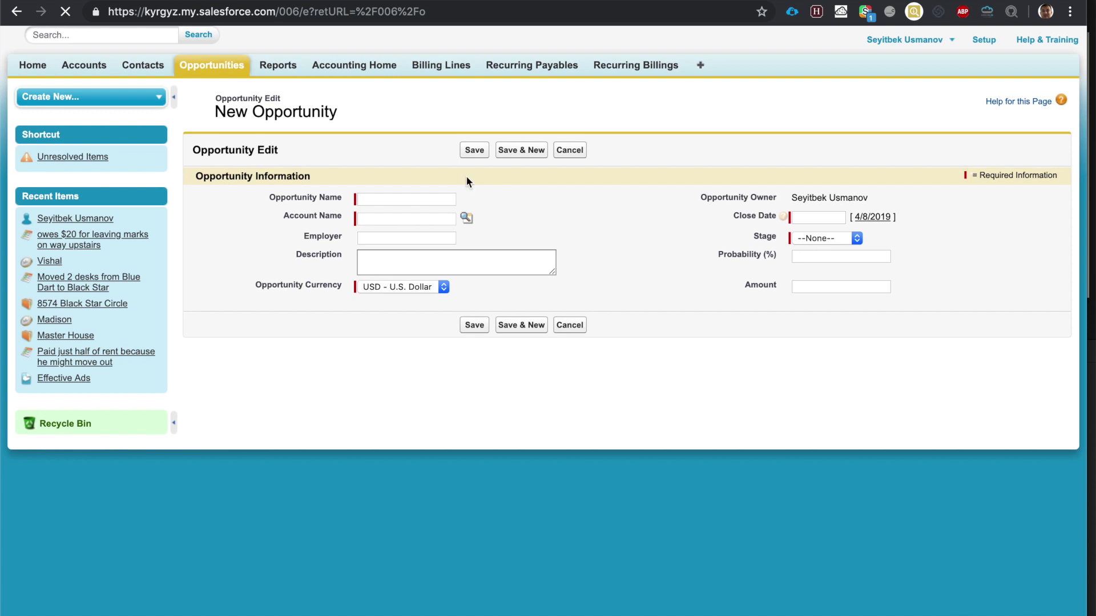
click(433, 197)
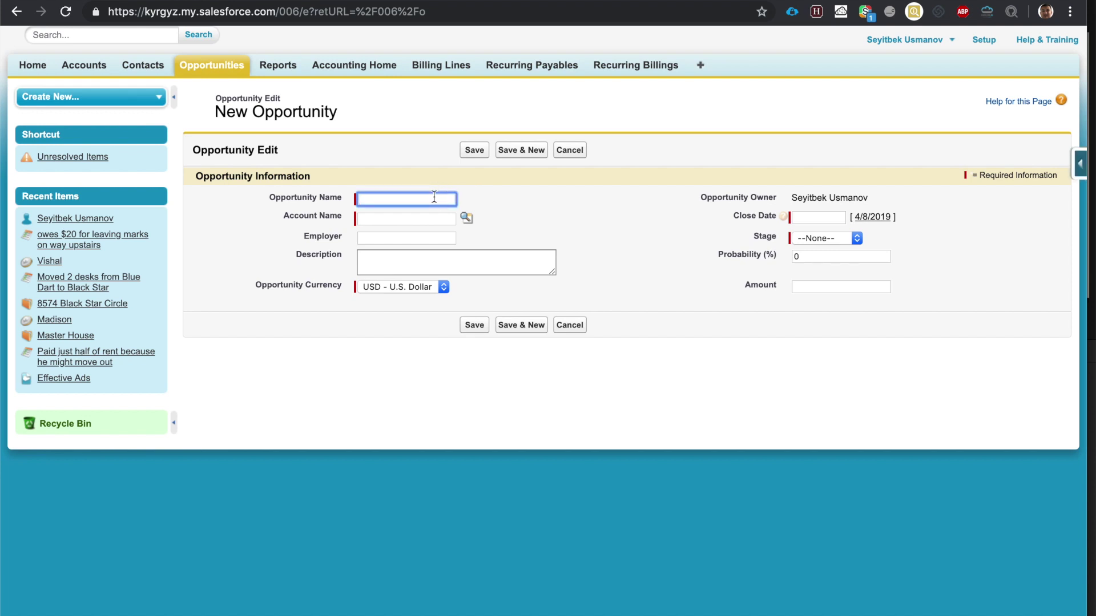
text(BIG SALE)
click(466, 217)
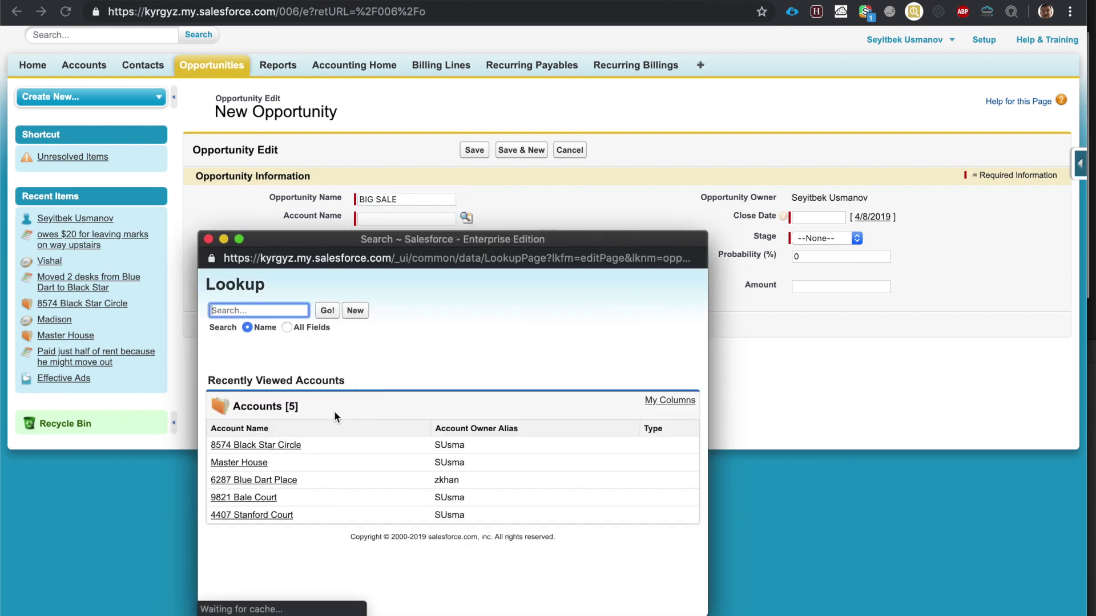
click(260, 463)
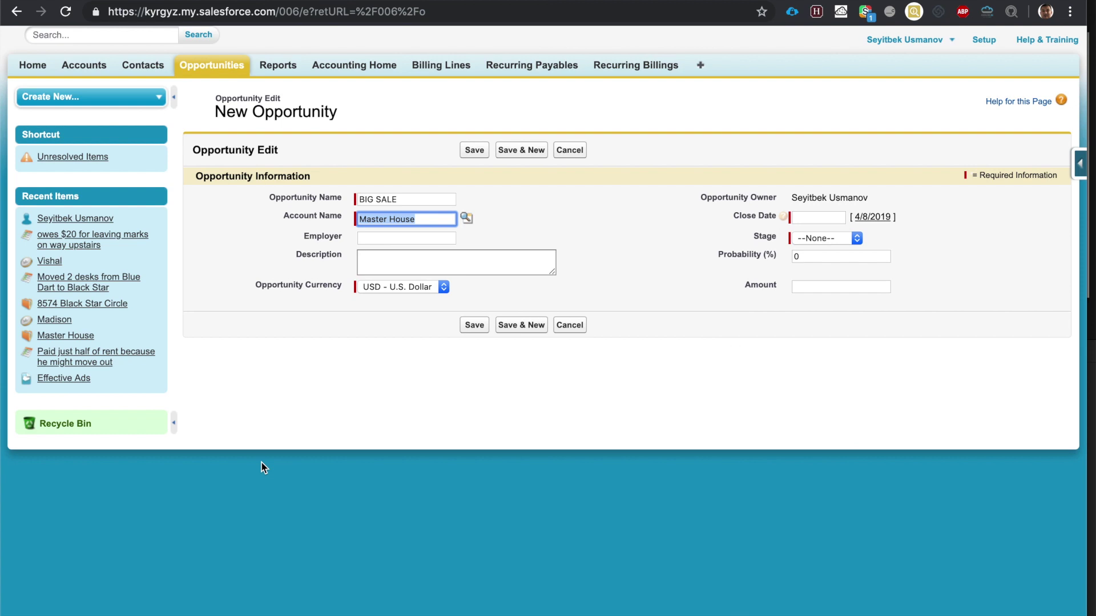
Set close date 4/8/2019, stage Closed Won, amount 1000 and currency EUR - Euro.
click(873, 216)
click(851, 239)
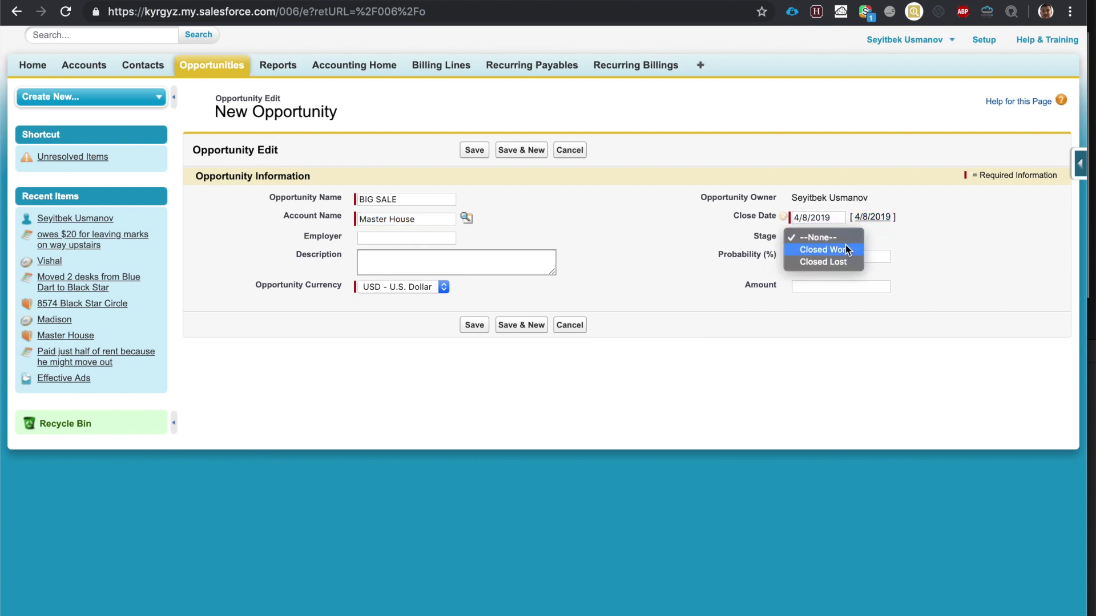
click(845, 245)
click(830, 285)
text(1000)
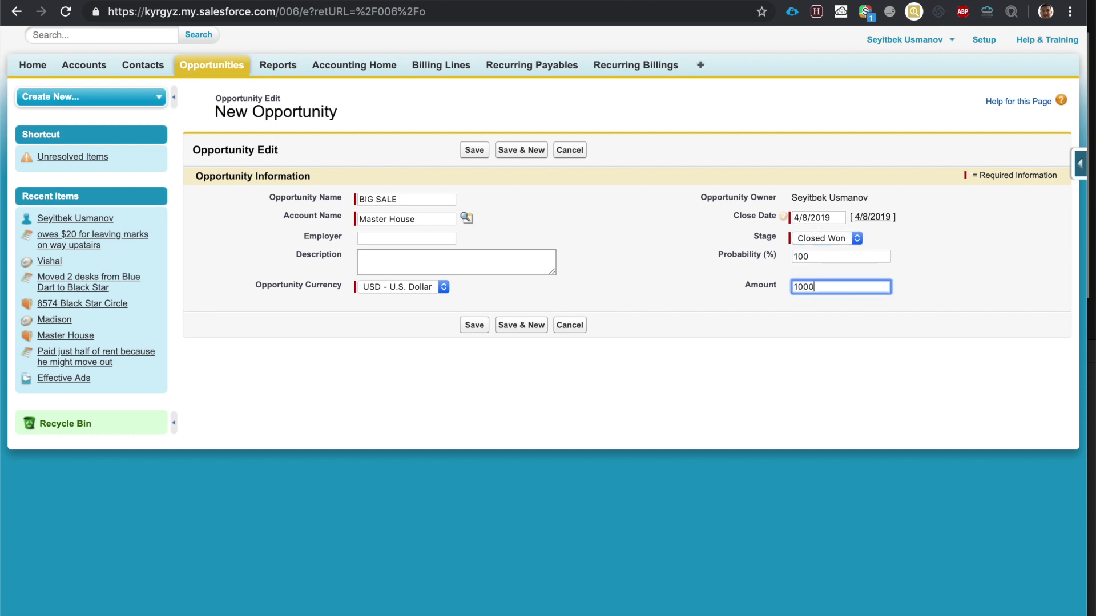
click(416, 286)
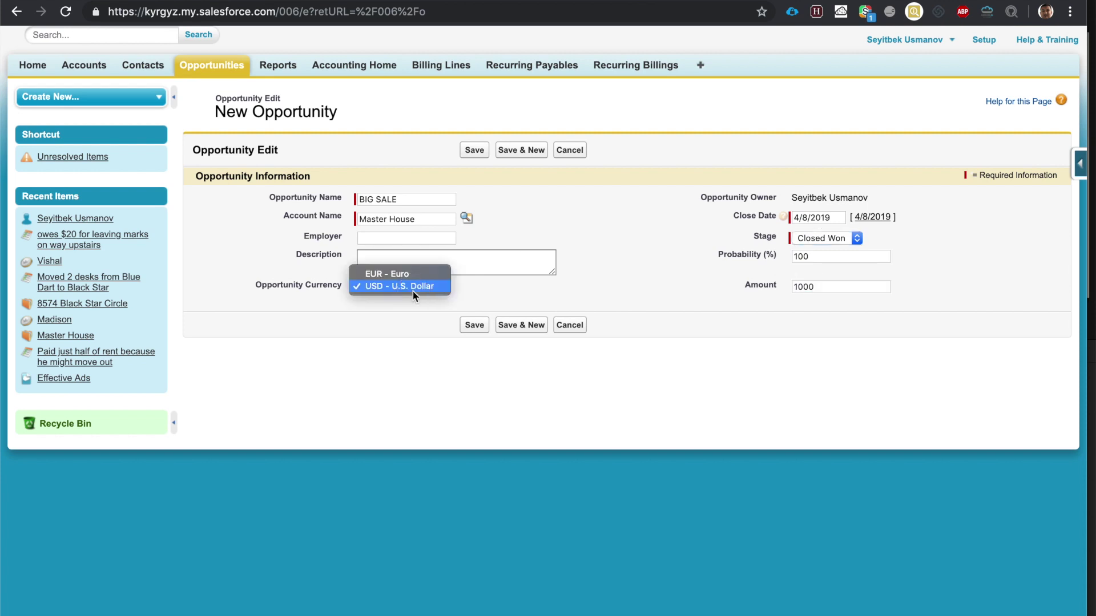
click(413, 274)
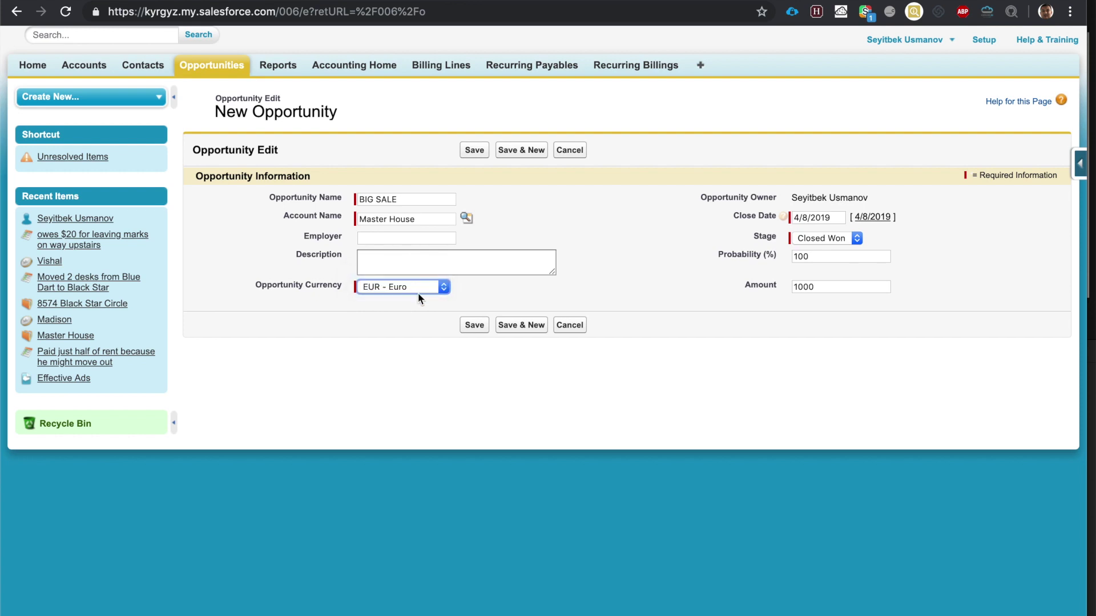
Extend the name to 'BIG SALE to Germany' and save the opportunity.
click(417, 199)
text(to Germany)
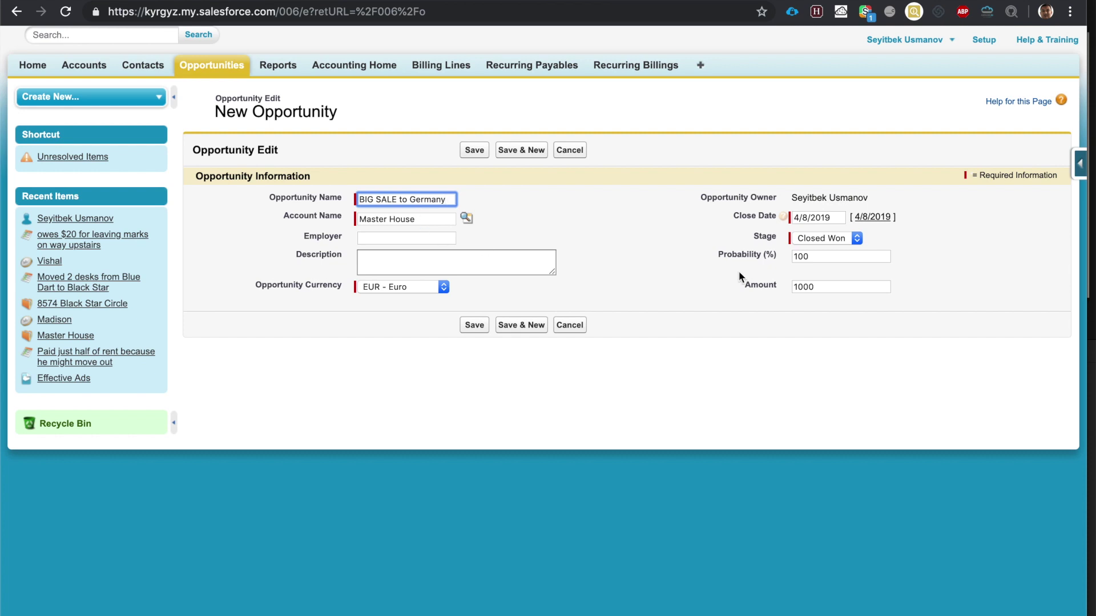
click(472, 150)
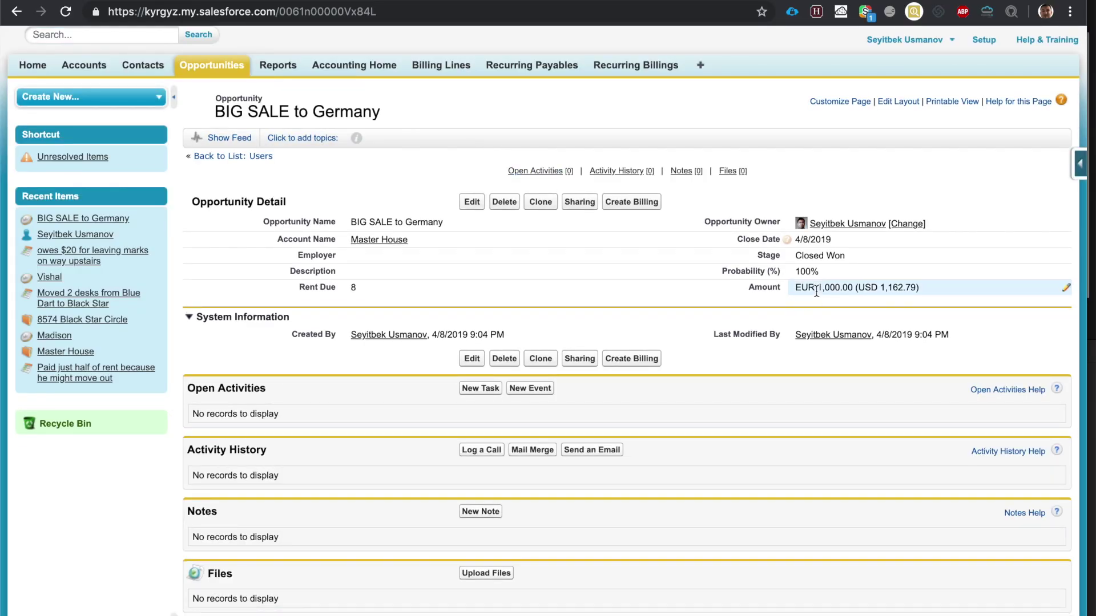
Highlight the amount EUR 1,000.00 (USD 1,162.79), then go to Setup.
double_click(817, 291)
drag(817, 291, 942, 294)
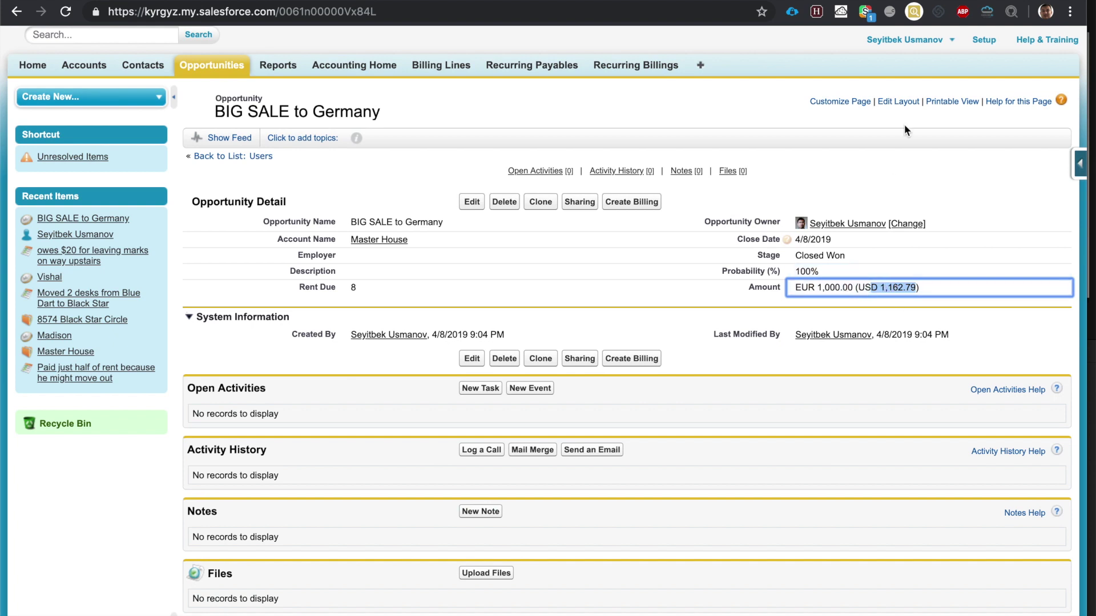
click(983, 43)
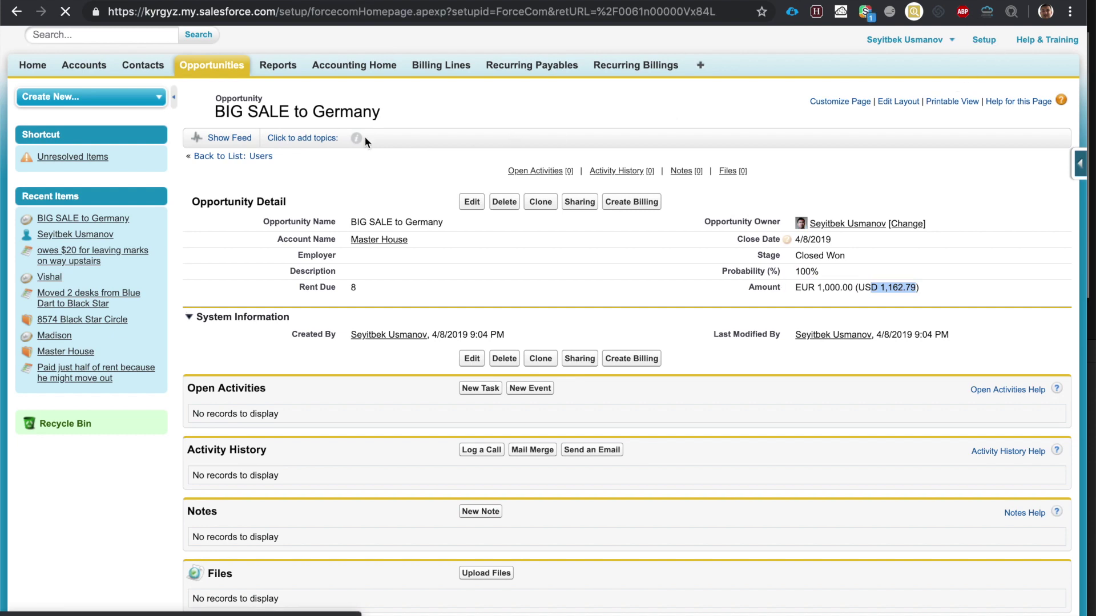
Search 'curre' in Quick Find and open the Manage Currencies active currency list.
text(curre)
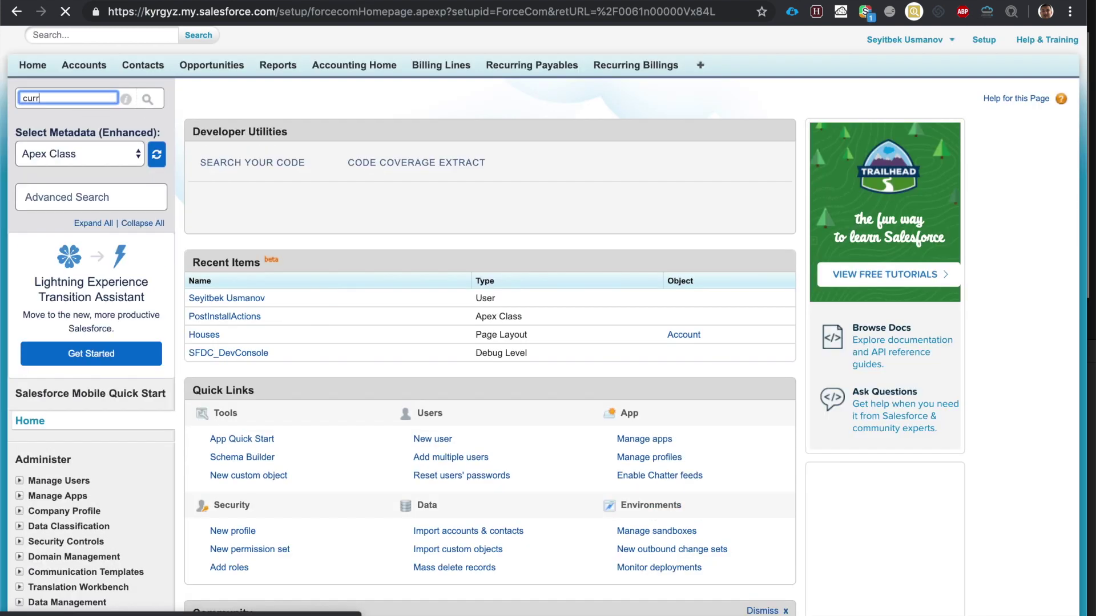
click(90, 306)
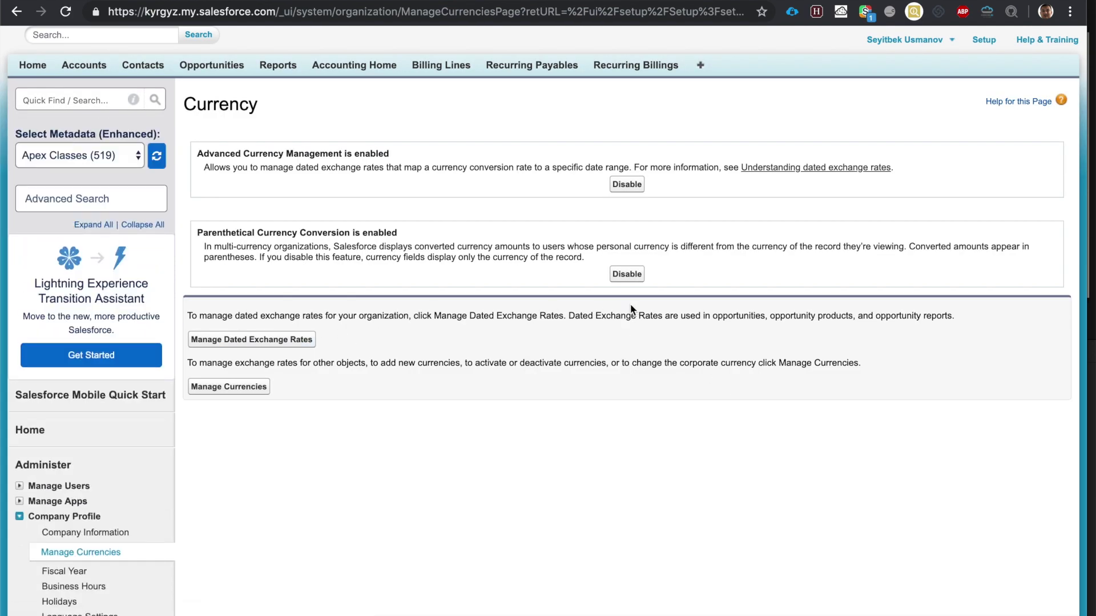
click(253, 391)
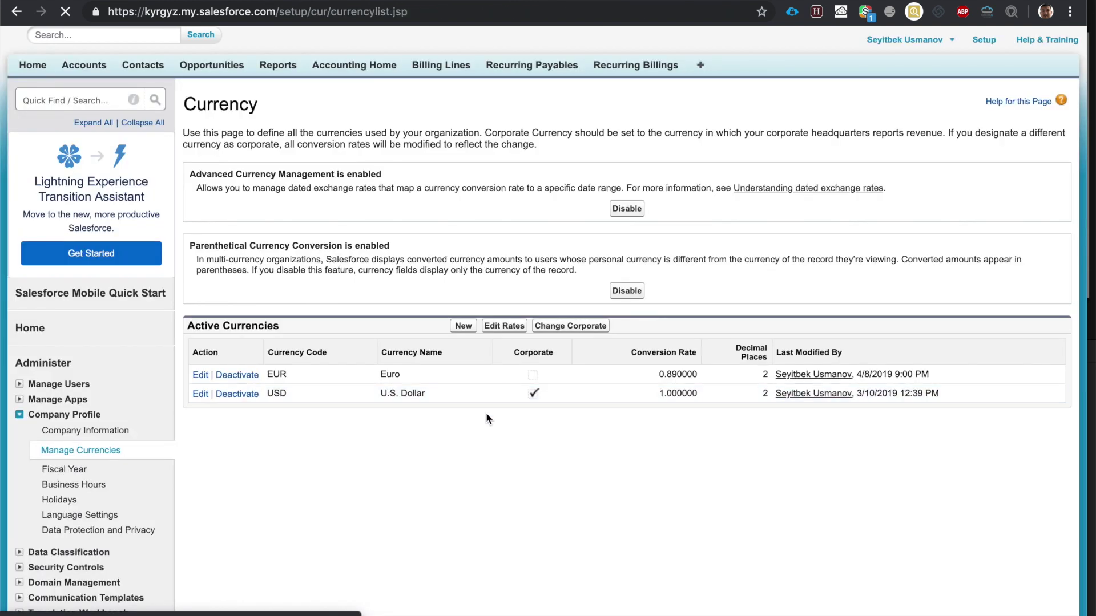
Highlight the EUR 0.890000 and USD 1.000000 rates and the Parenthetical Currency Conversion heading.
double_click(667, 375)
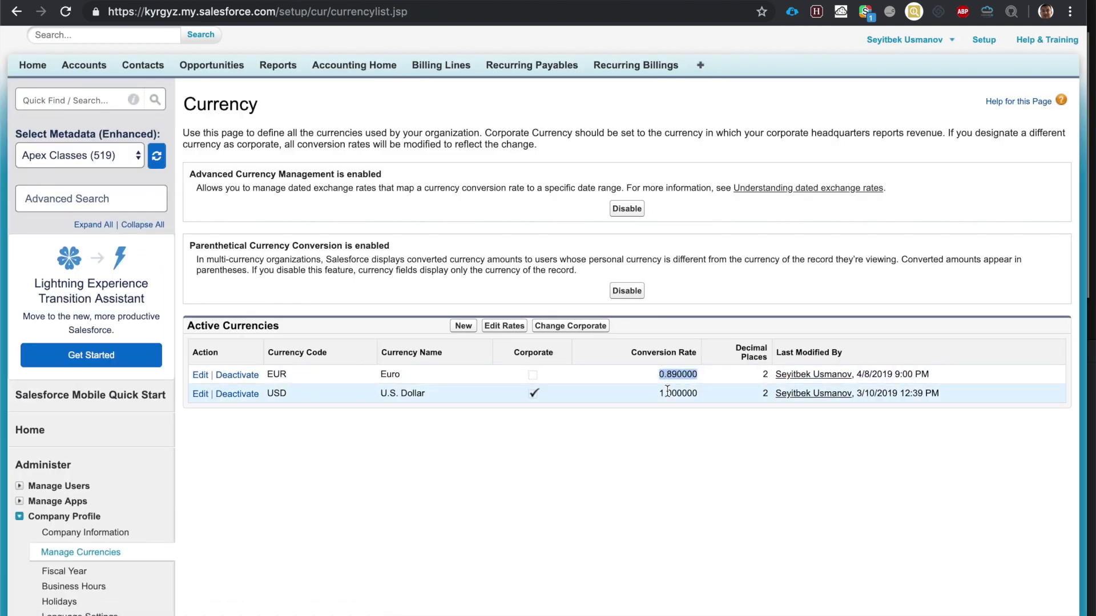
double_click(667, 395)
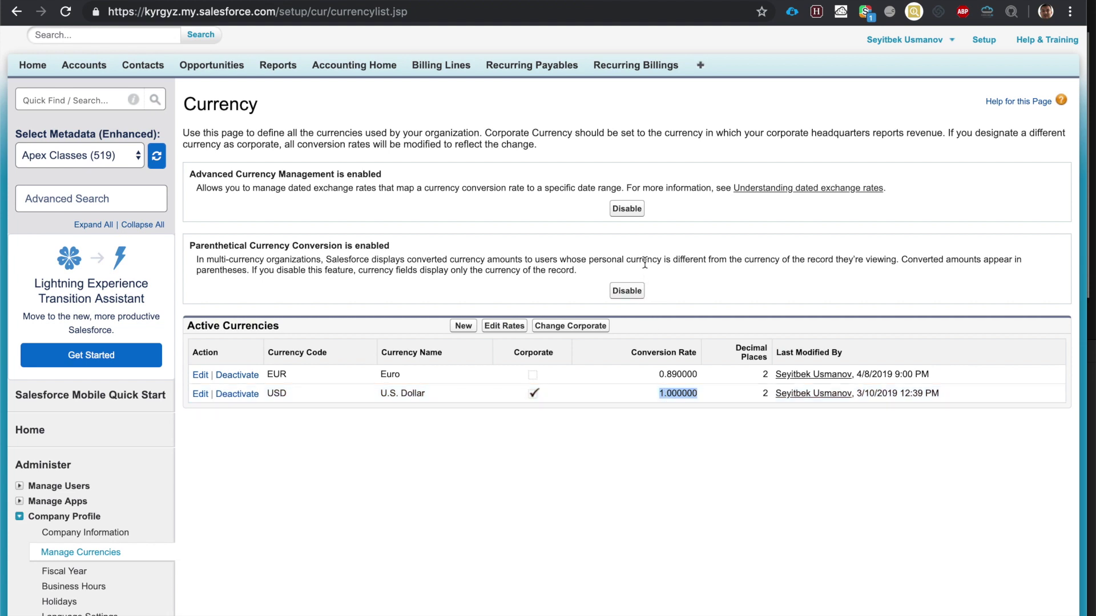
double_click(193, 246)
triple_click(193, 246)
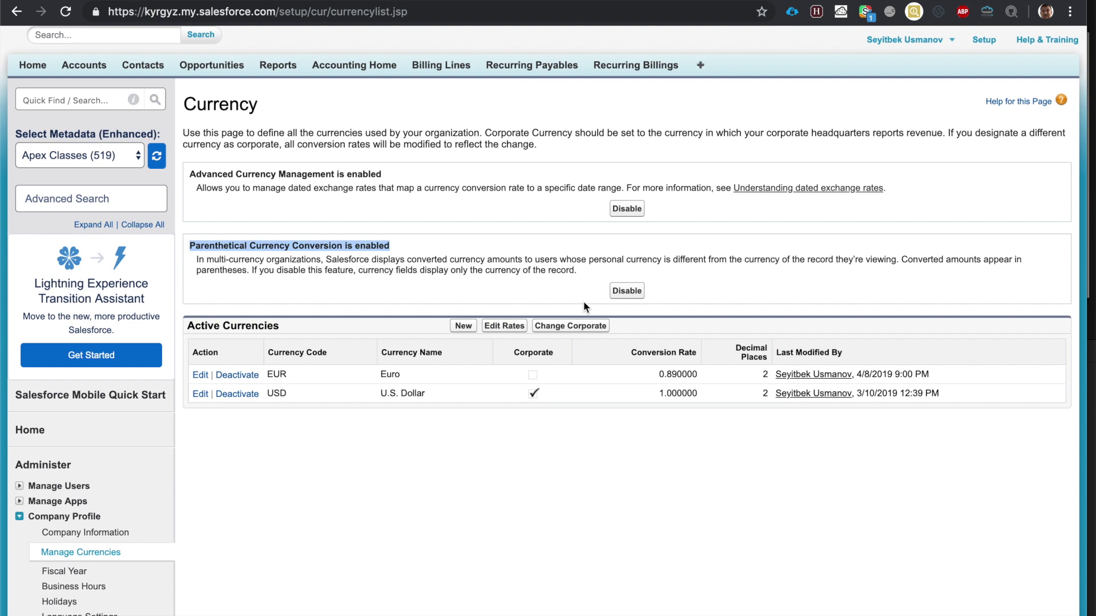
Disable parenthetical conversion, view BIG SALE to Germany showing only EUR, then re-enable it.
click(639, 294)
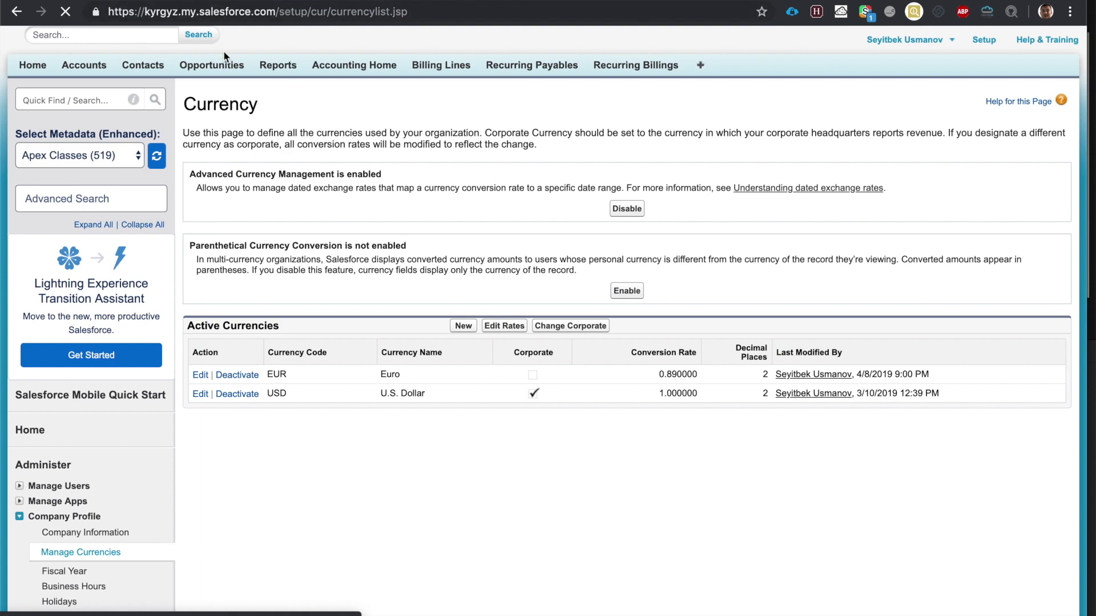
click(226, 70)
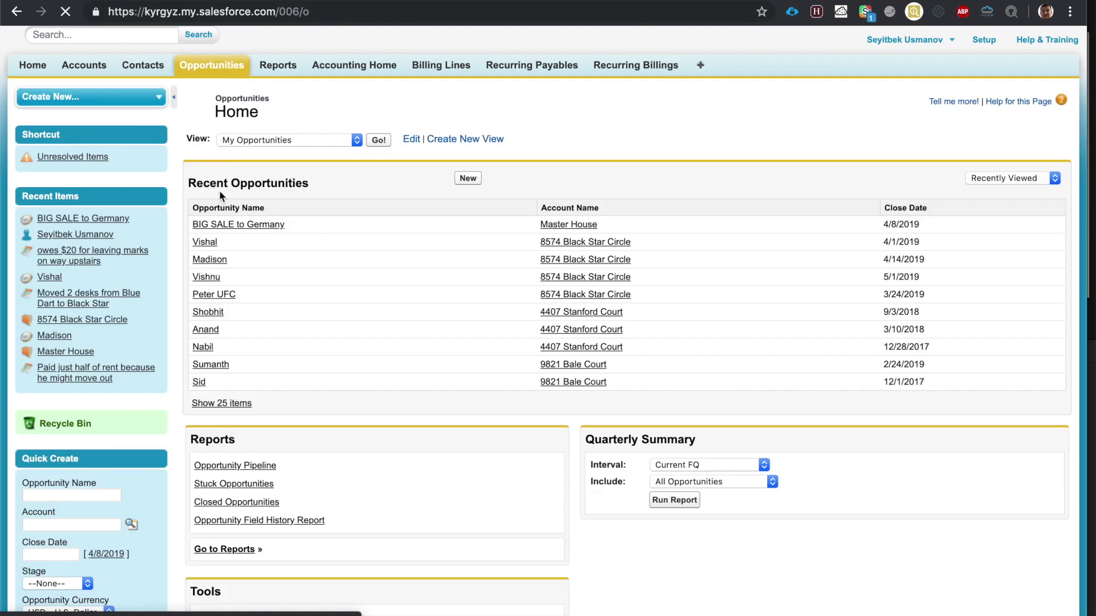
click(227, 225)
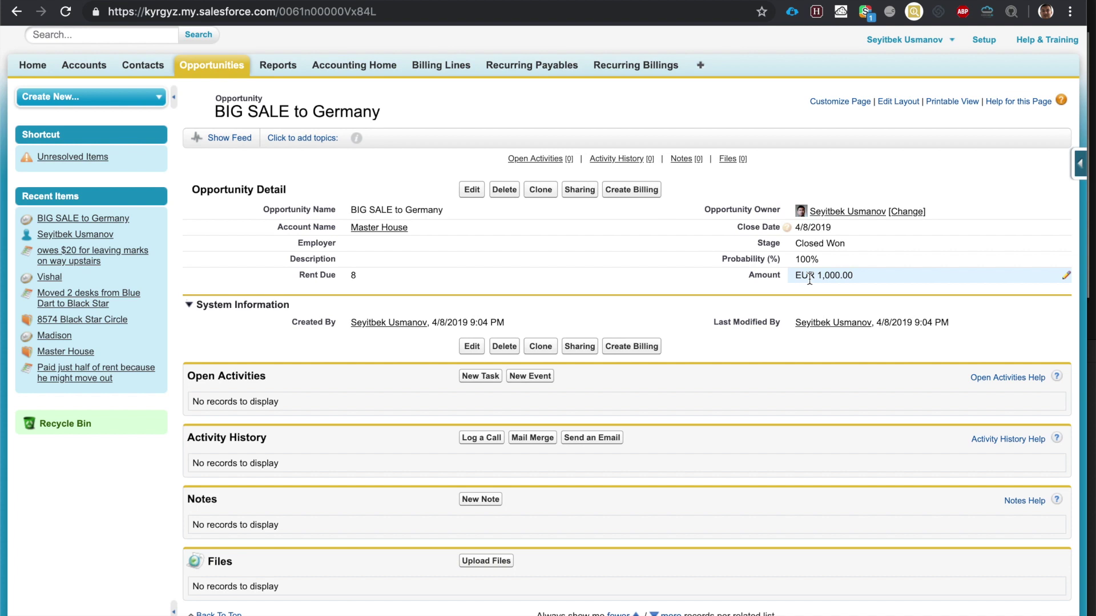
key(alt+Left)
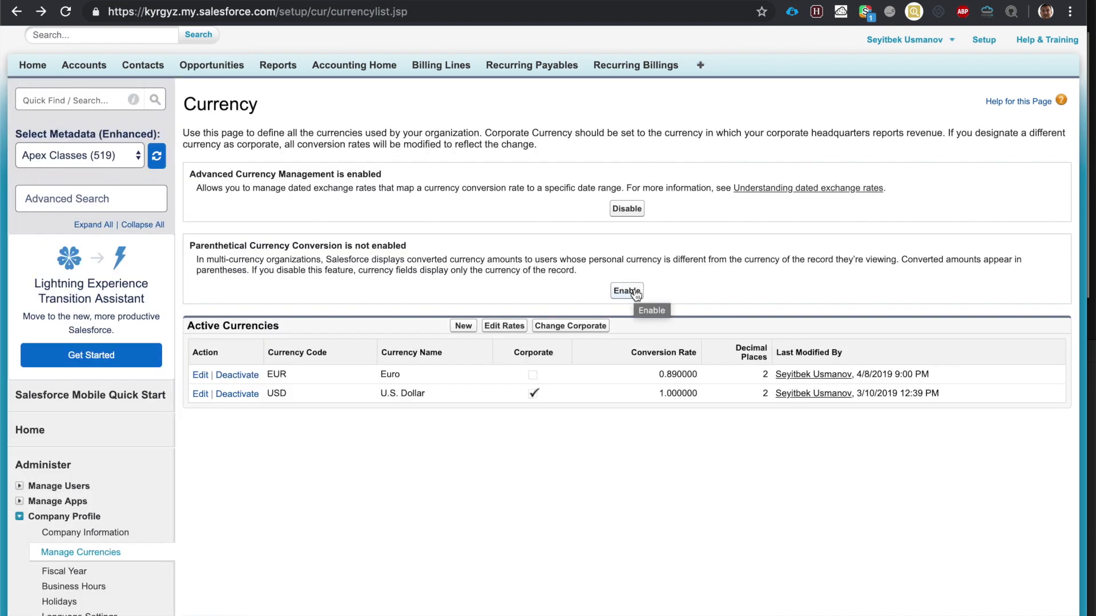
click(636, 293)
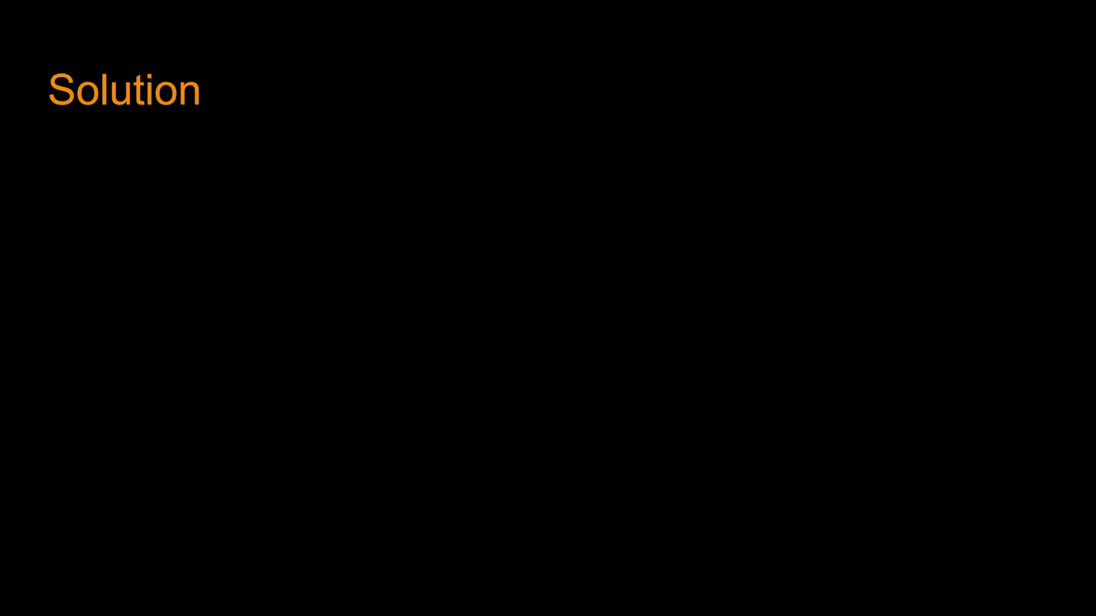
Reveal the three Solution bullets: enable MC, create EUR with its rate, display note.
key(Right)
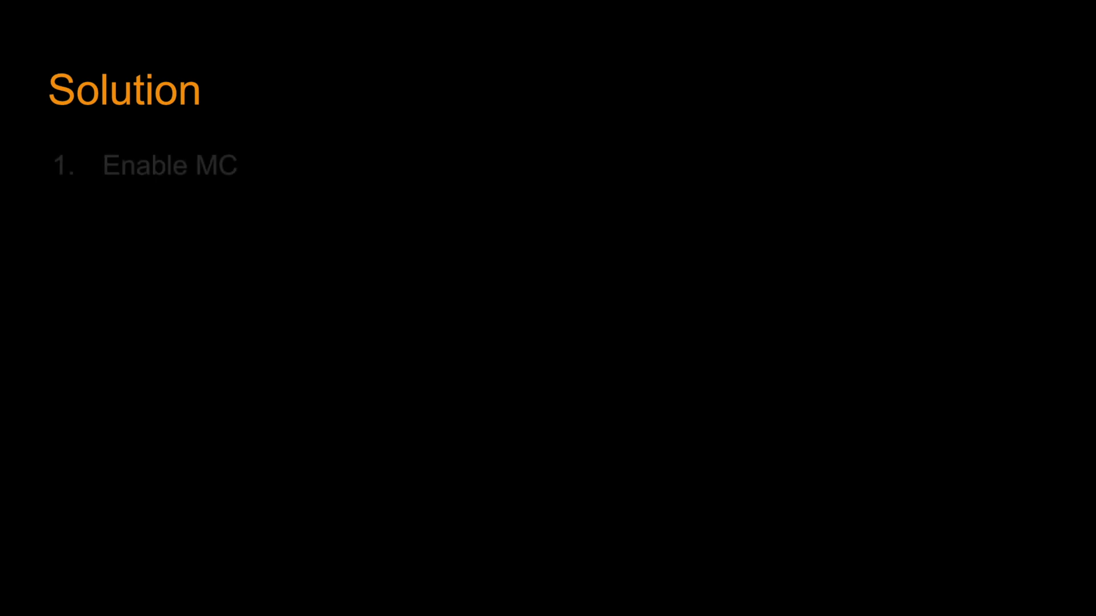
key(Right)
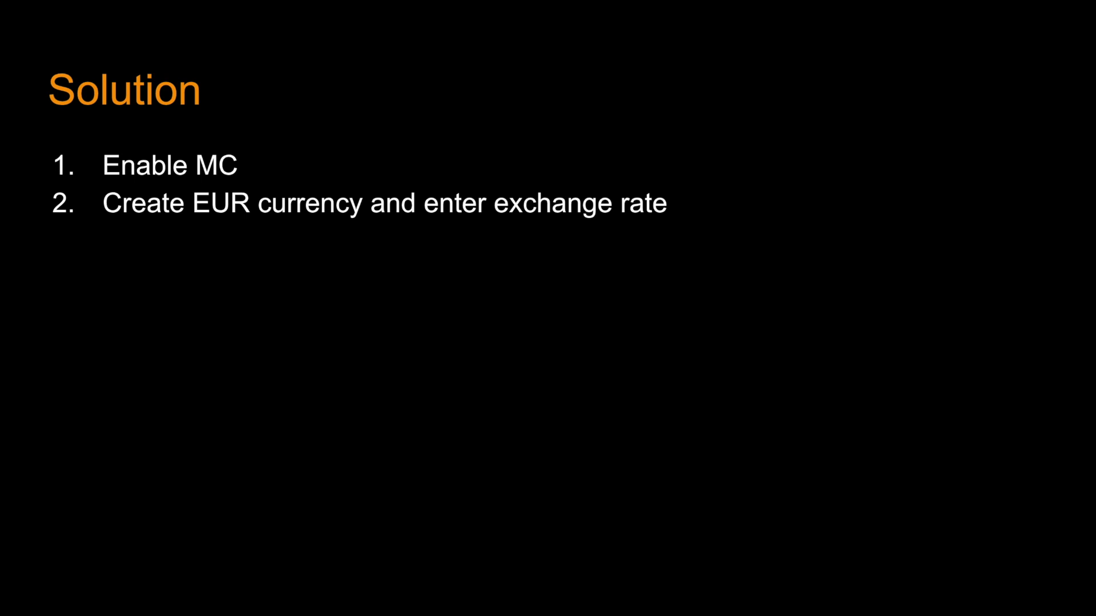
key(Right)
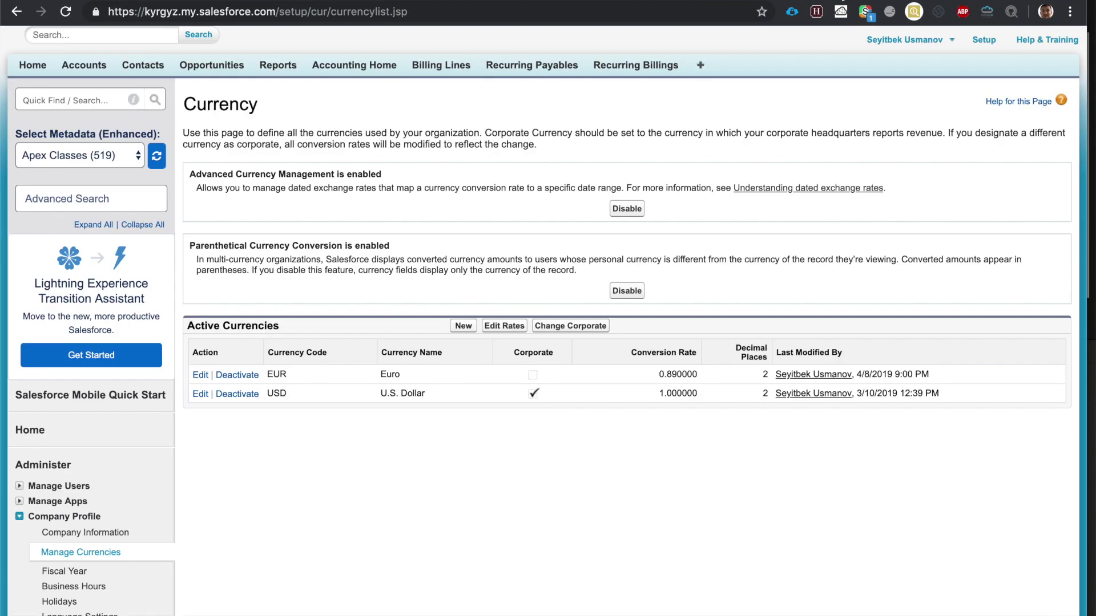
Open BIG SALE to Germany and point out its EUR 1,000.00 (USD 1,162.79) amount.
click(226, 66)
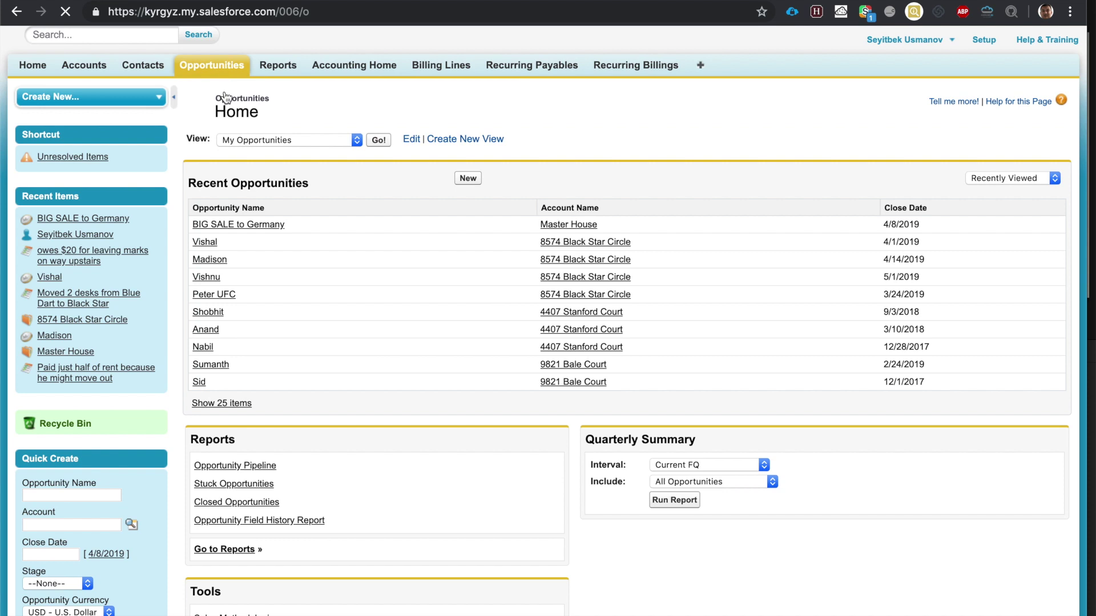
click(225, 222)
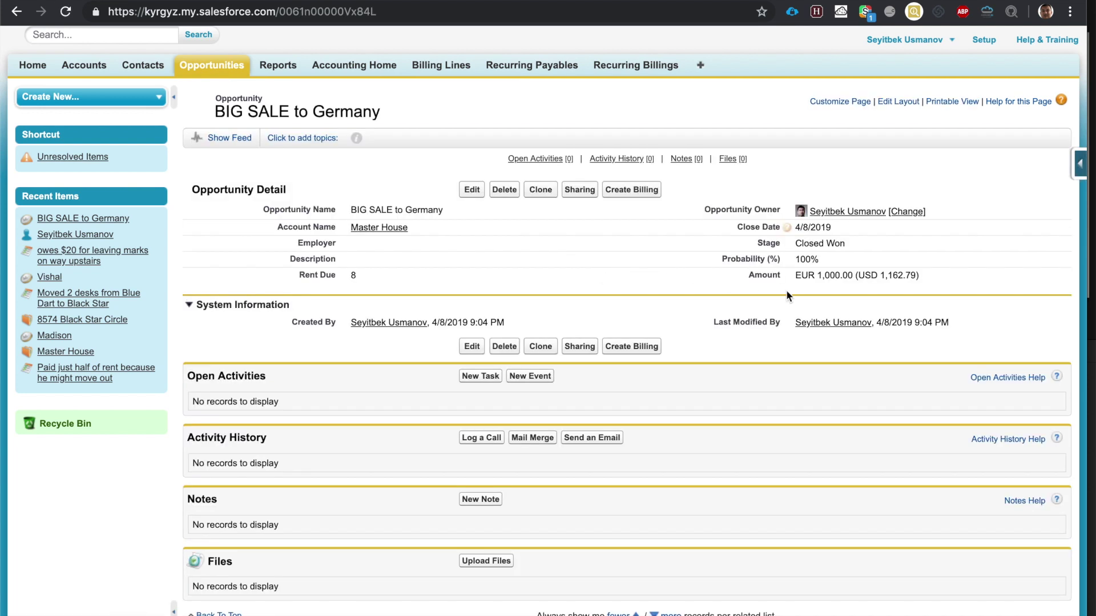
double_click(811, 276)
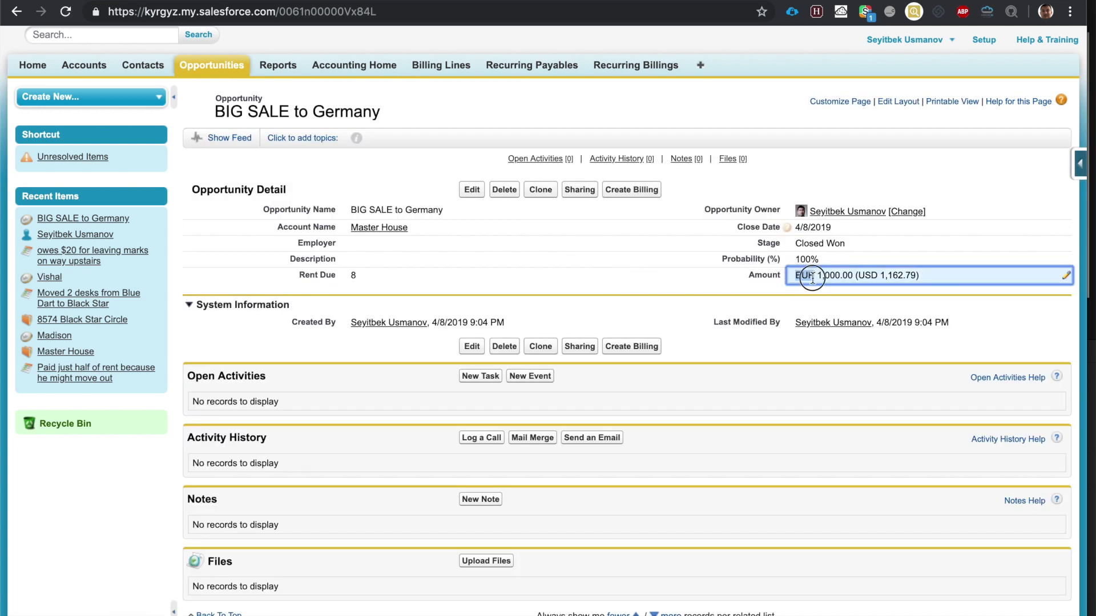
In the edit form, show the Opportunity Currency picklist set to EUR - Euro, then cancel.
click(473, 189)
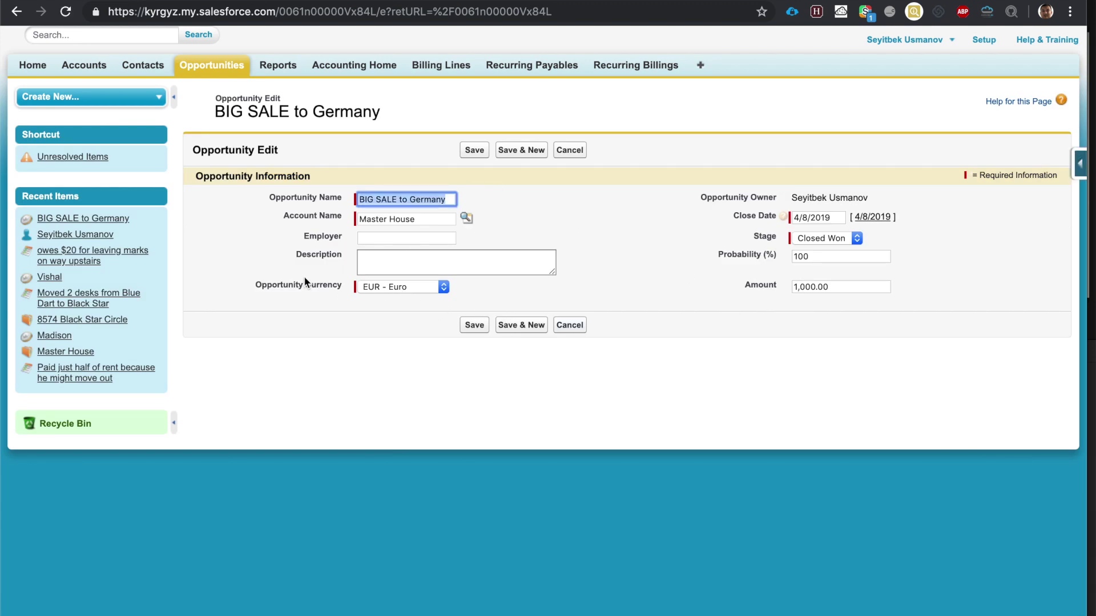
double_click(279, 285)
triple_click(279, 284)
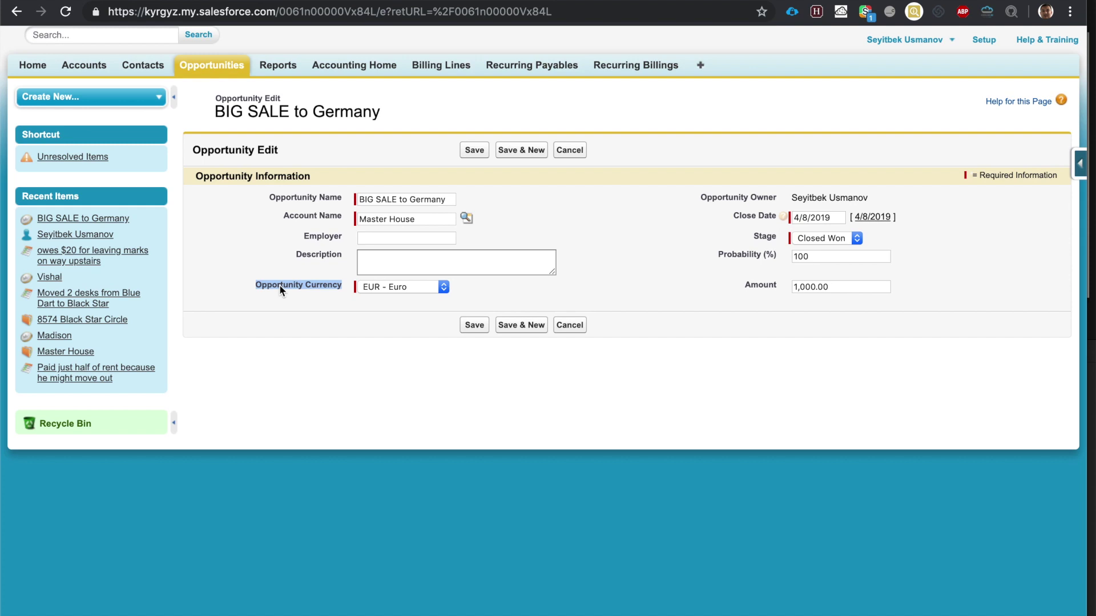
click(420, 290)
click(420, 290)
click(420, 290)
click(417, 287)
click(569, 151)
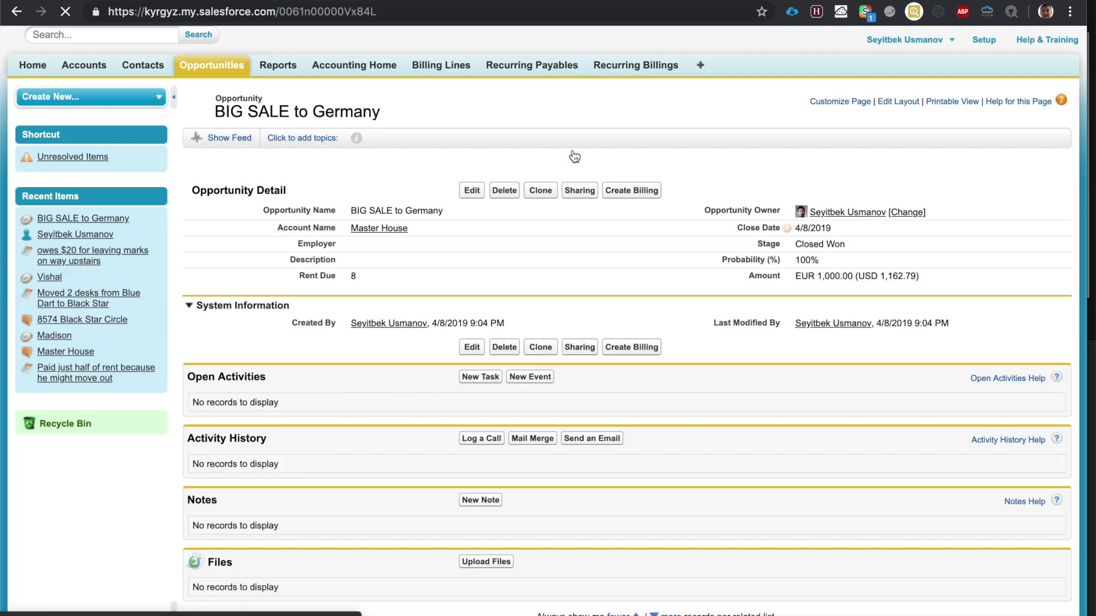
Inline-edit the 1,000.00 amount, discard the change, and open BIG SALE to Germany's Opportunity Edit page.
double_click(803, 274)
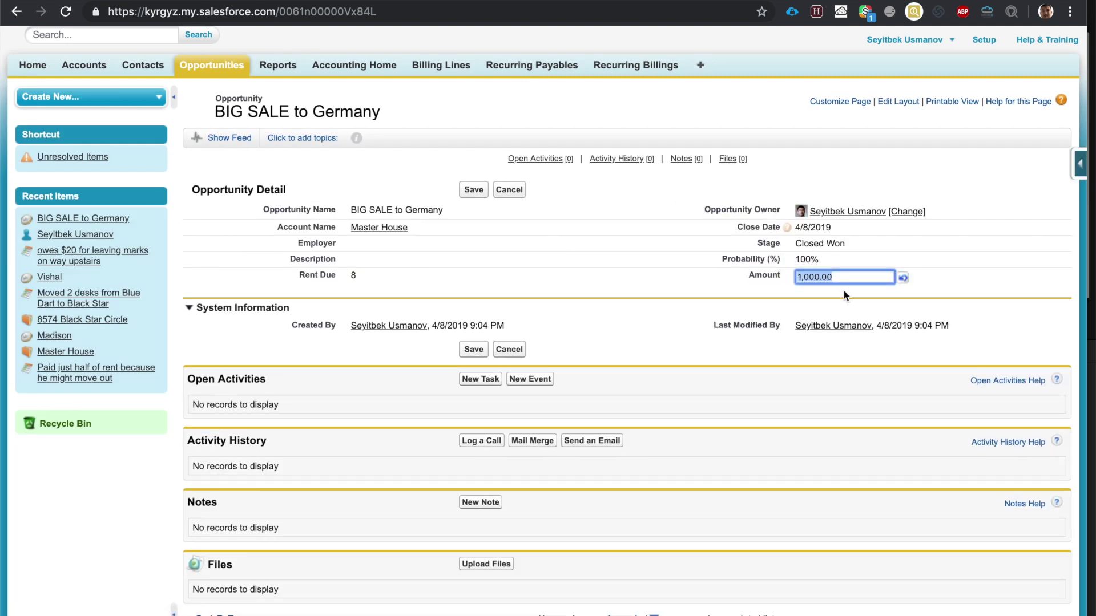
click(847, 277)
double_click(848, 277)
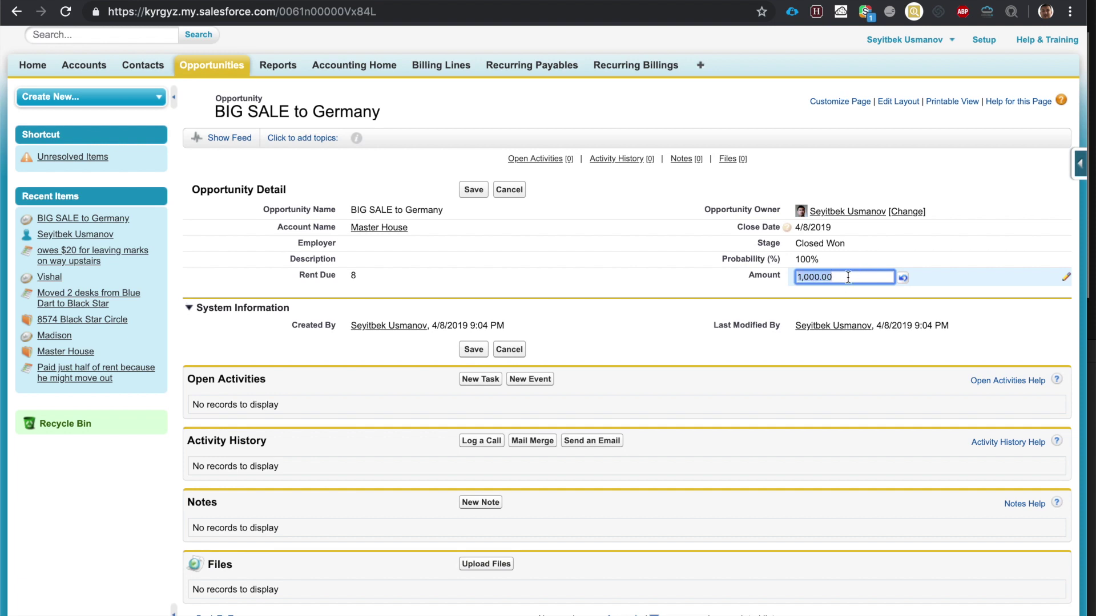
click(739, 320)
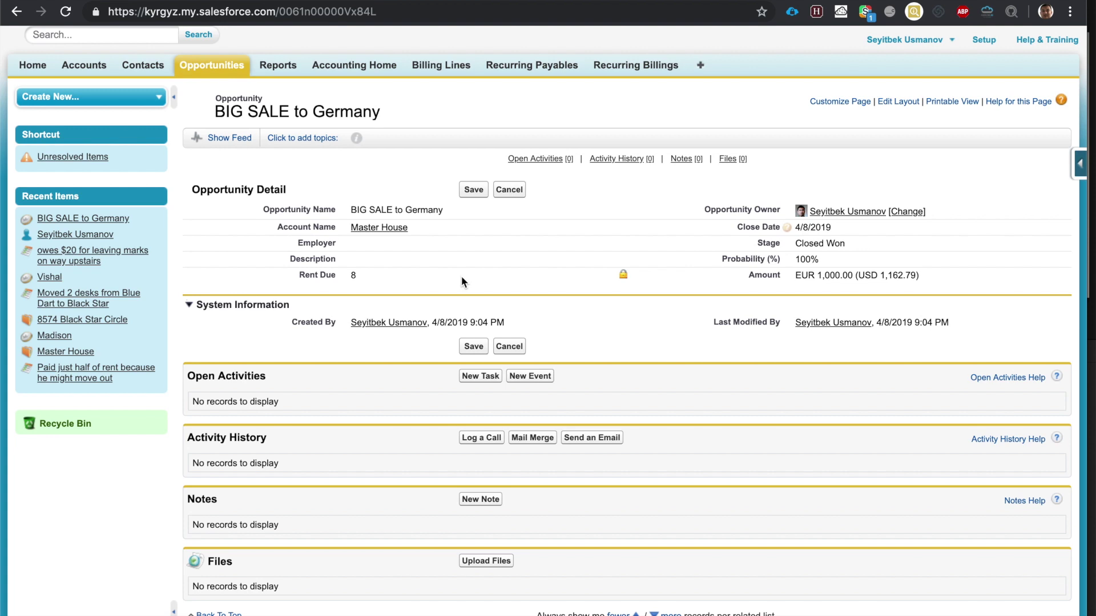
click(509, 189)
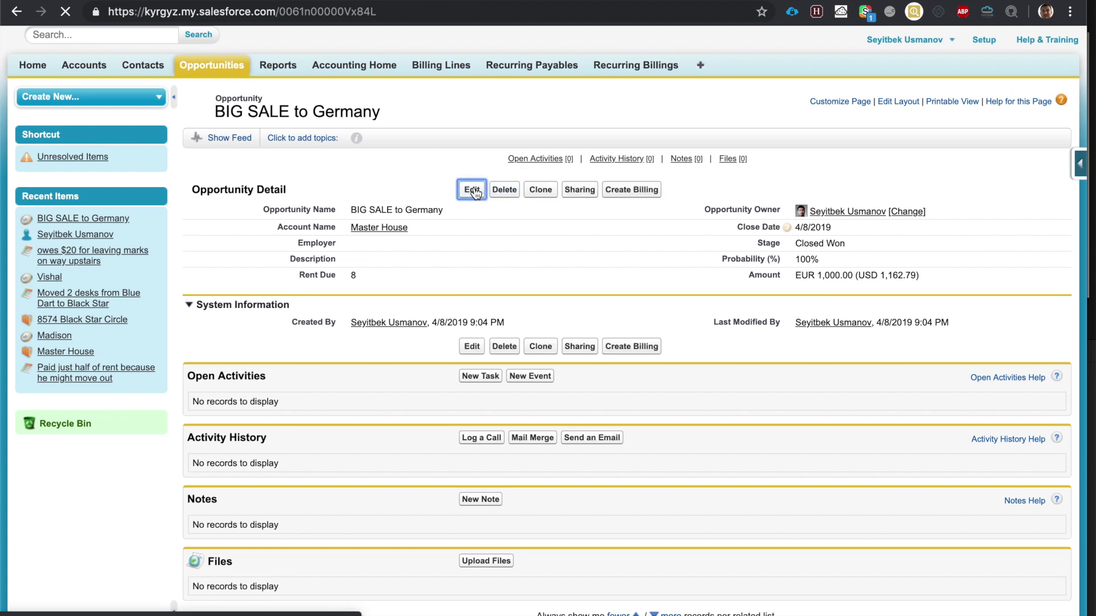
click(473, 190)
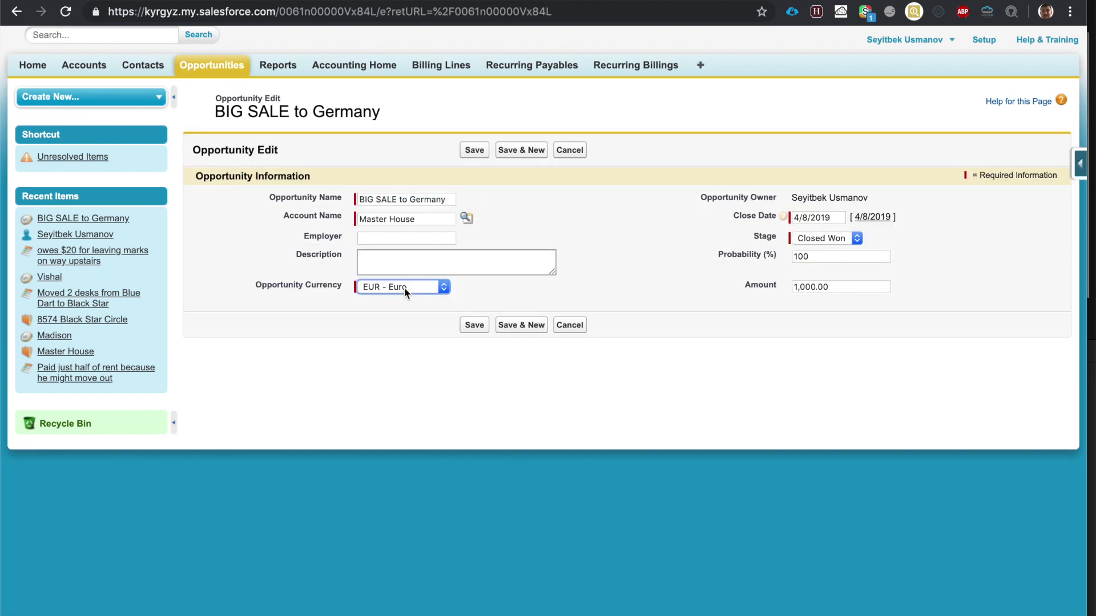